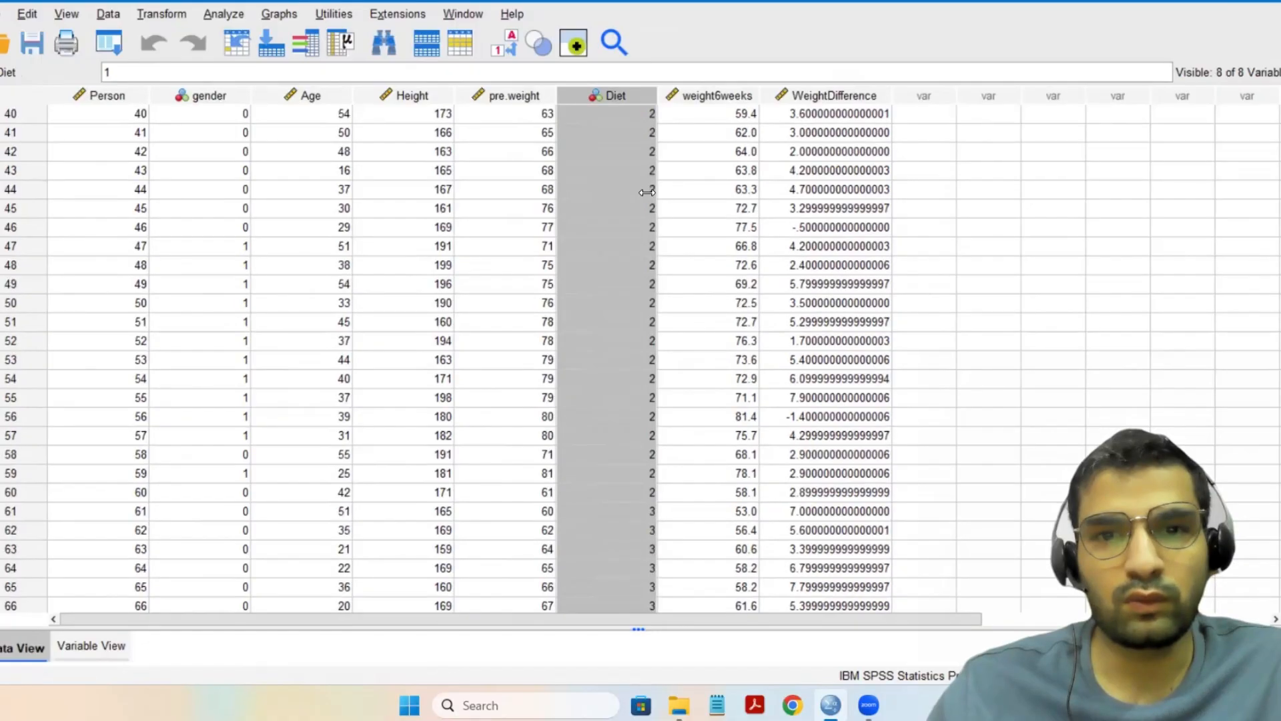
Step: Review the Diet, pre.weight, weight6weeks and WeightDifference columns in the dataset
{"action": "scroll", "coordinate": [646, 192], "scroll_direction": "up", "scroll_amount": 13}
{"action": "scroll", "coordinate": [647, 193], "scroll_direction": "up", "scroll_amount": 12}
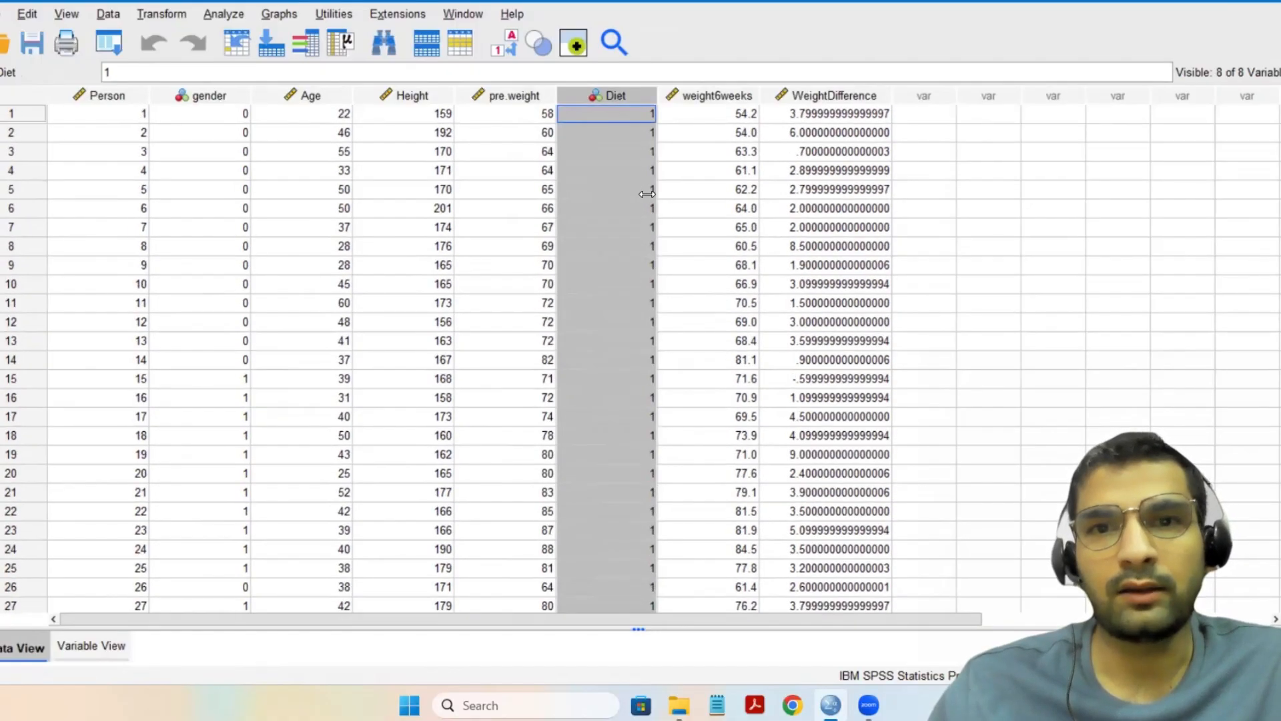
{"action": "left_click", "coordinate": [504, 96]}
{"action": "left_click", "coordinate": [704, 97]}
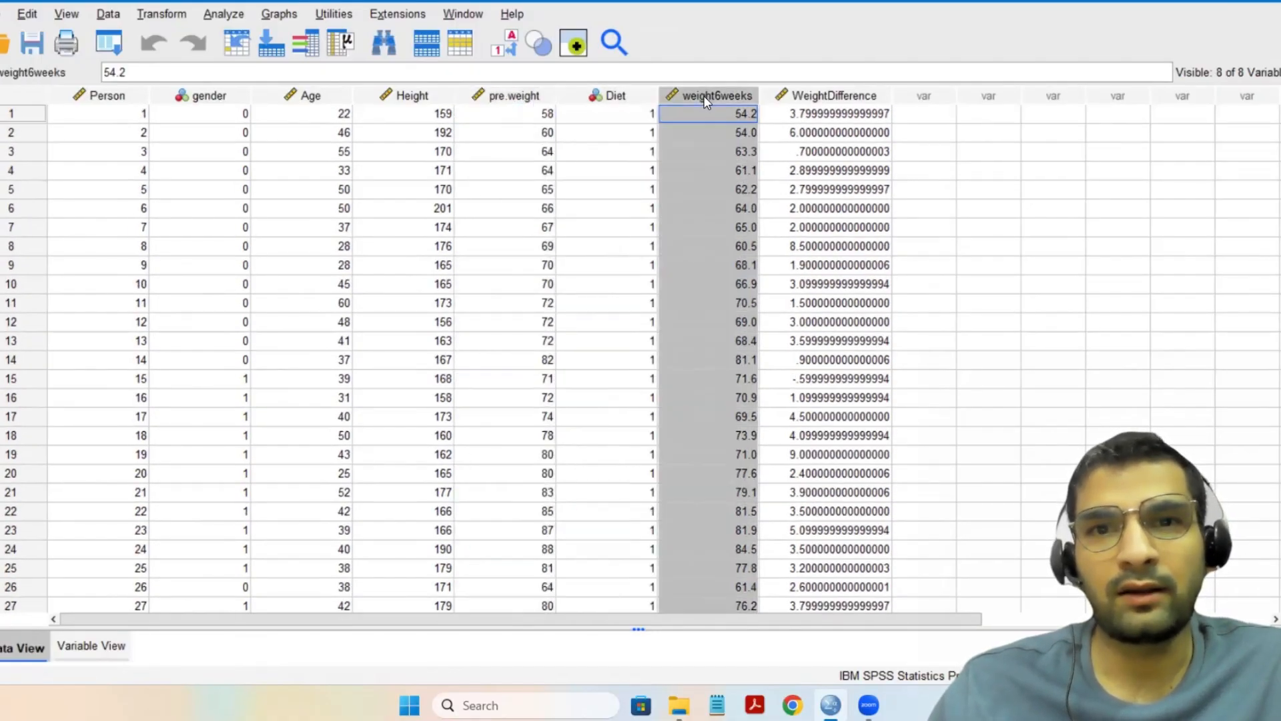
{"action": "left_click", "coordinate": [841, 97]}
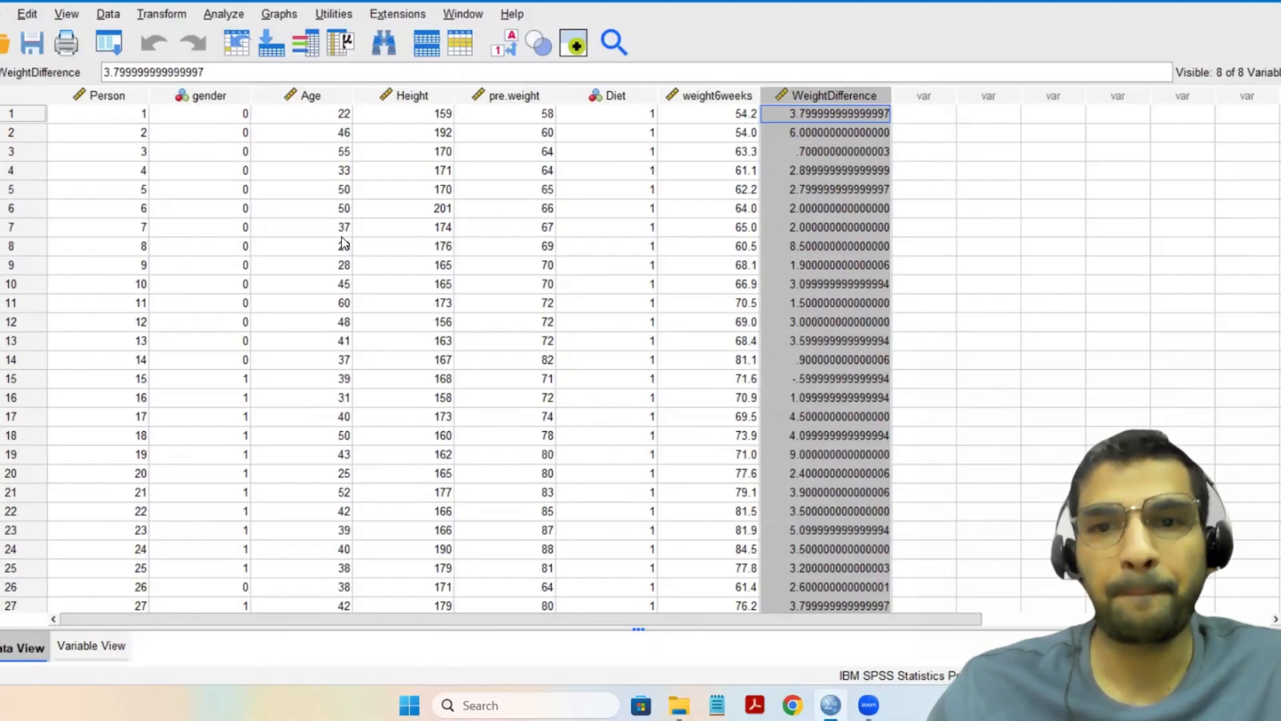
Step: Set up a One-Way ANOVA from cleared settings, with Weight Difference as the dependent variable and Diet as the factor
{"action": "left_click", "coordinate": [224, 19]}
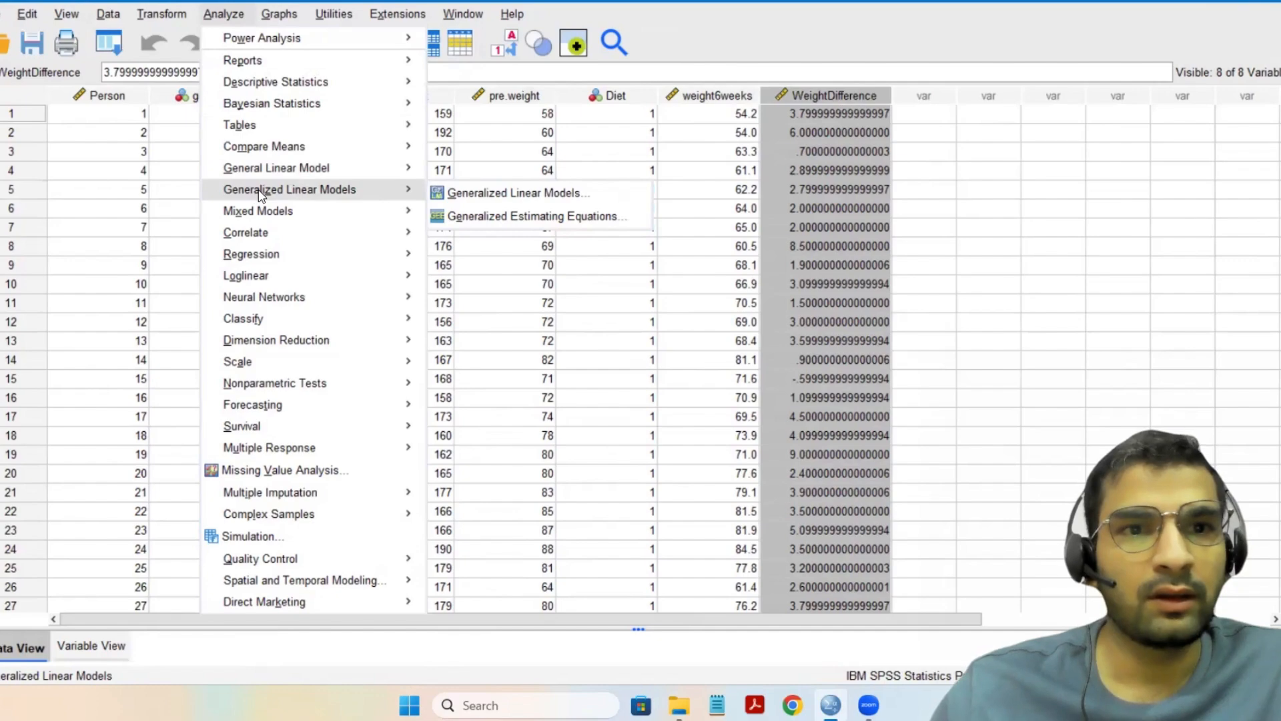
{"action": "mouse_move", "coordinate": [272, 151]}
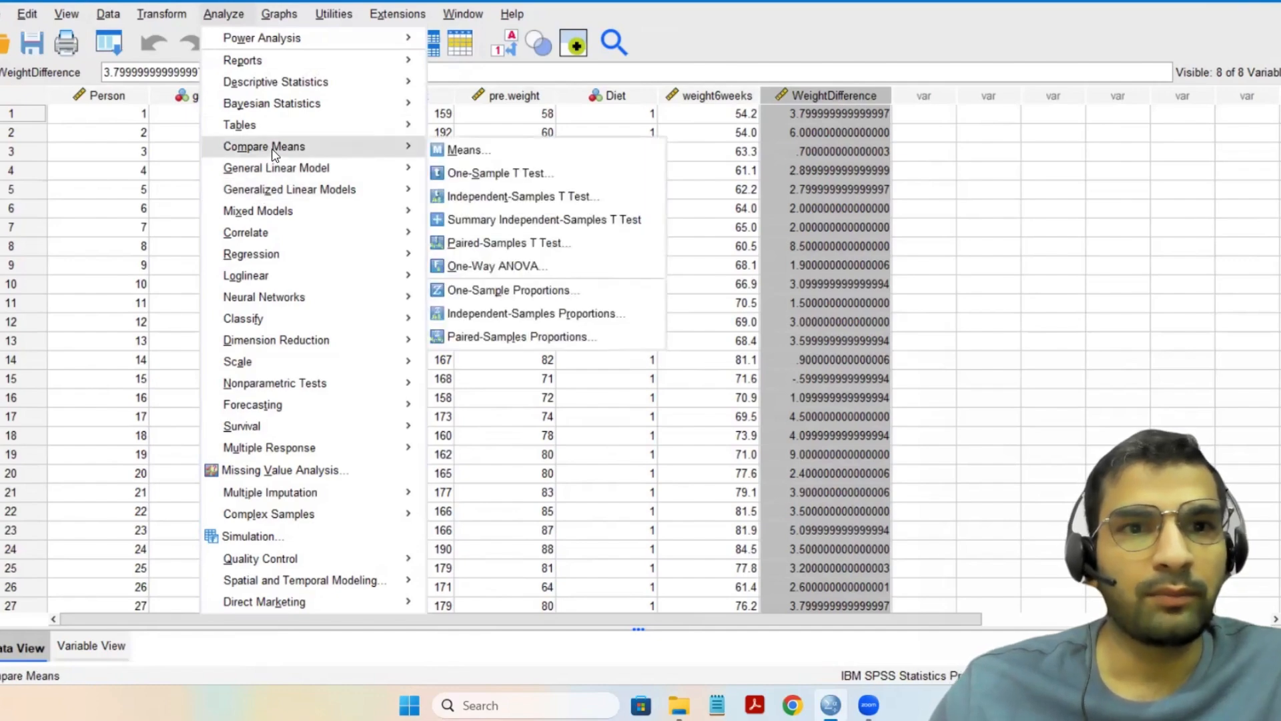
{"action": "left_click", "coordinate": [461, 267]}
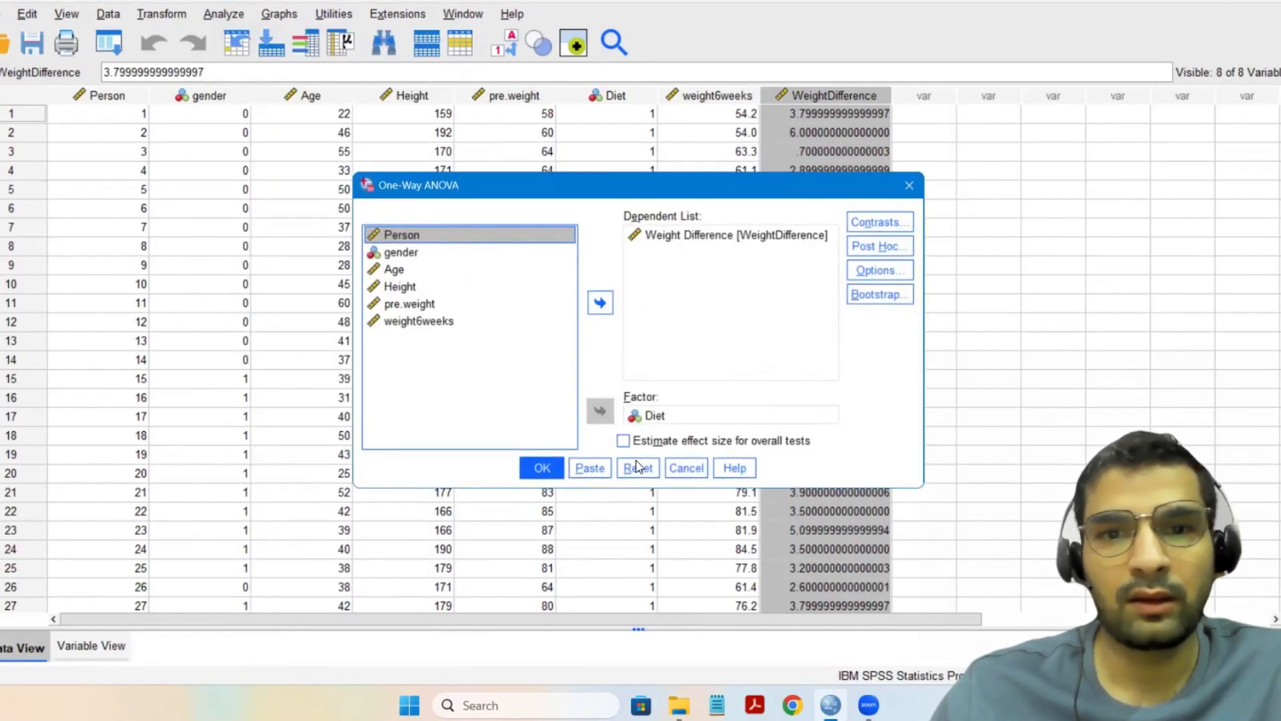
{"action": "left_click", "coordinate": [636, 466]}
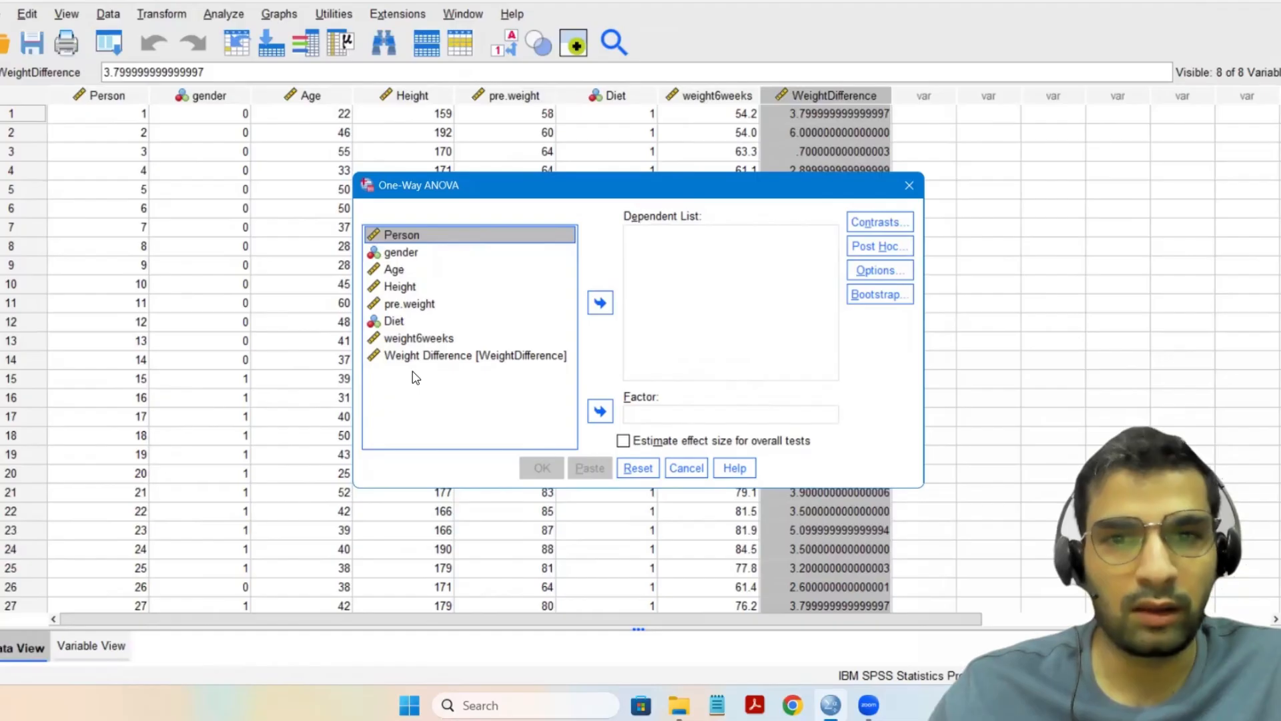
{"action": "left_click", "coordinate": [443, 358]}
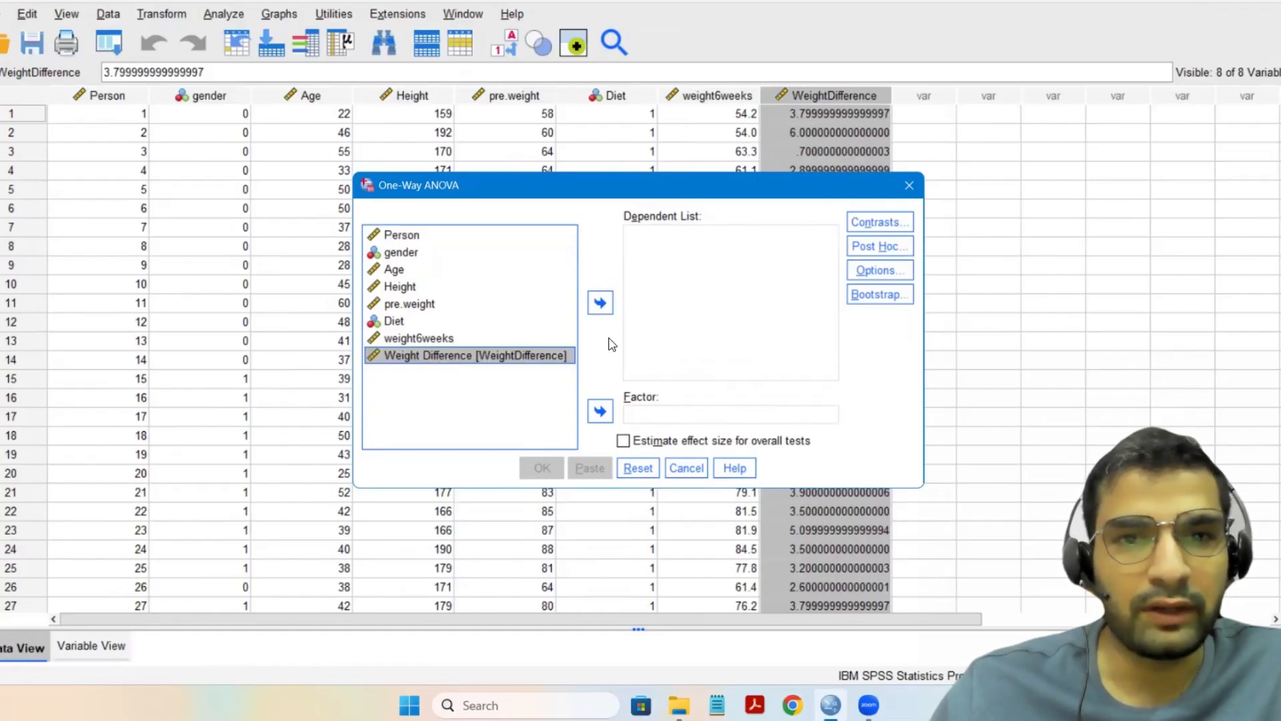
{"action": "left_click", "coordinate": [601, 306]}
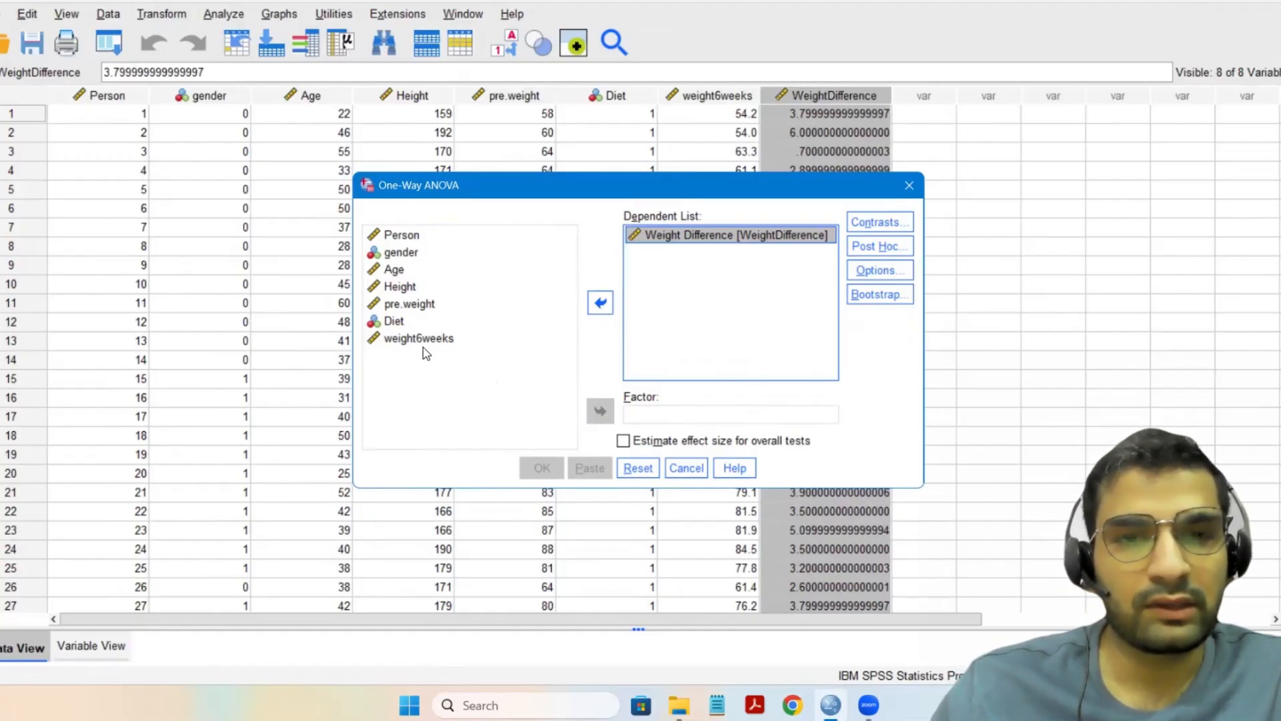
{"action": "left_click", "coordinate": [404, 321]}
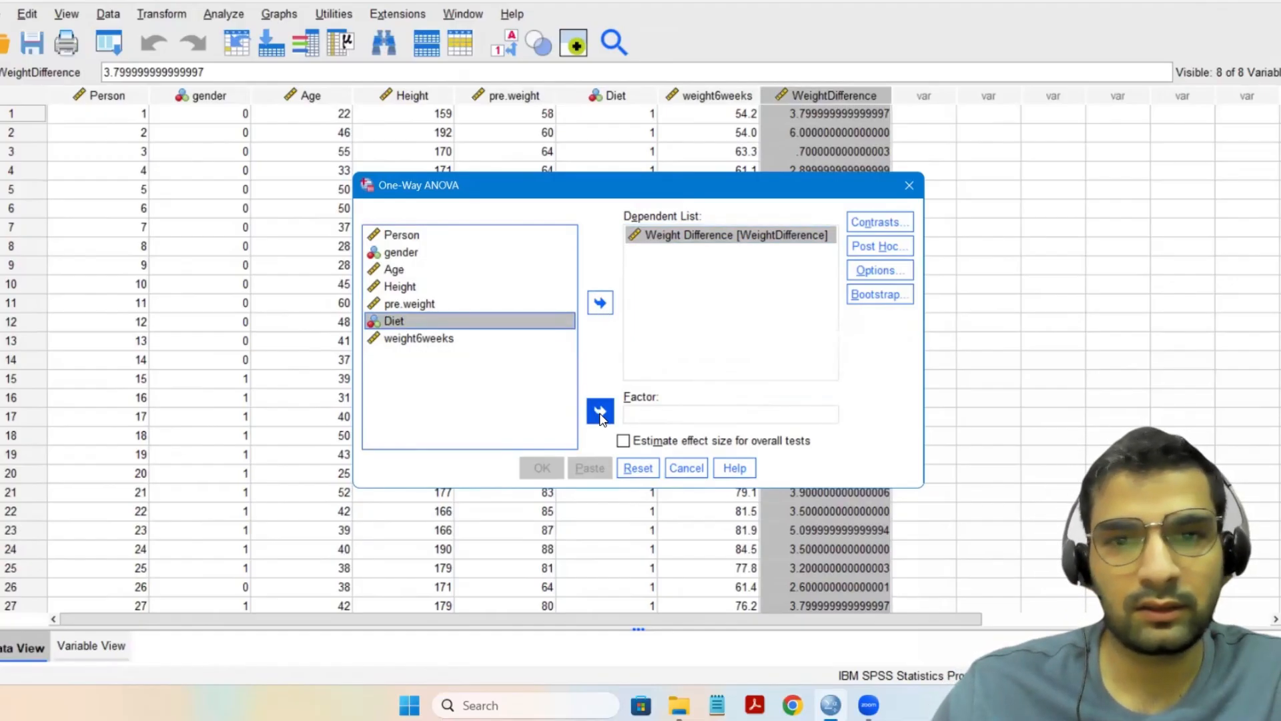
{"action": "left_click", "coordinate": [602, 412]}
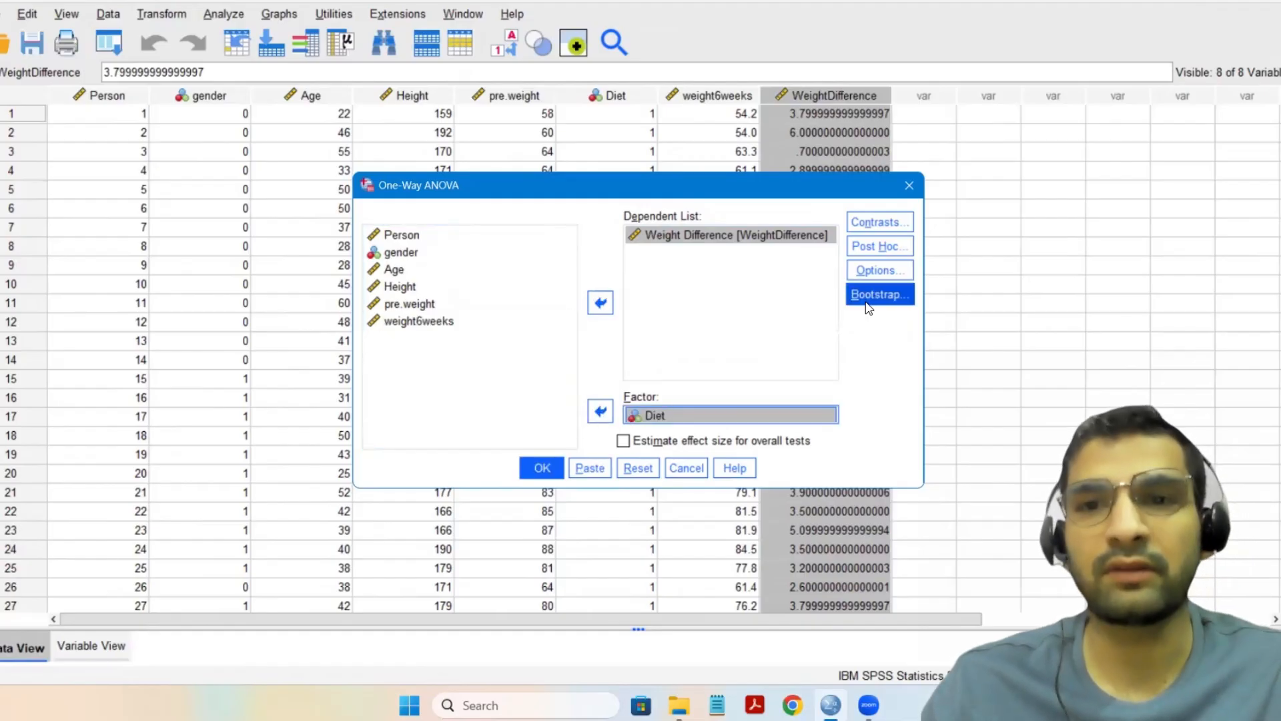
Step: Add the Tukey post hoc test under equal variances assumed, leaving the contrasts unset
{"action": "left_click", "coordinate": [871, 227]}
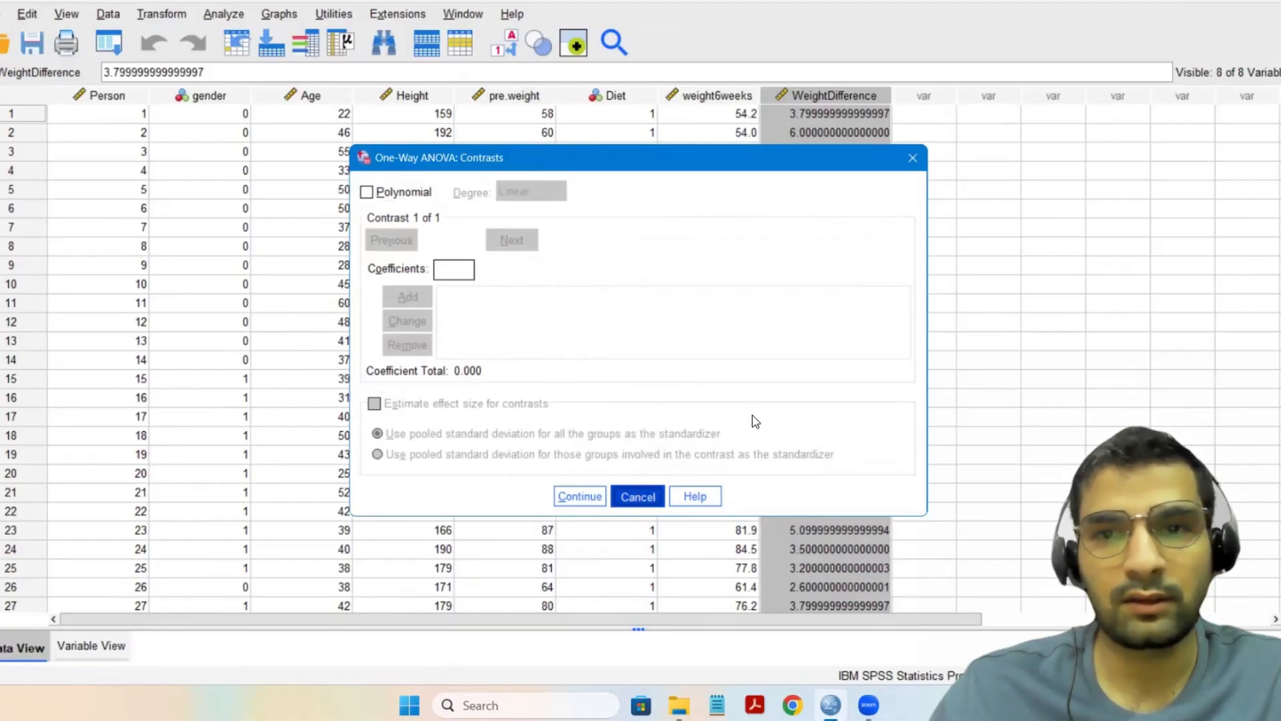
{"action": "key", "text": "Escape"}
{"action": "left_click", "coordinate": [878, 246]}
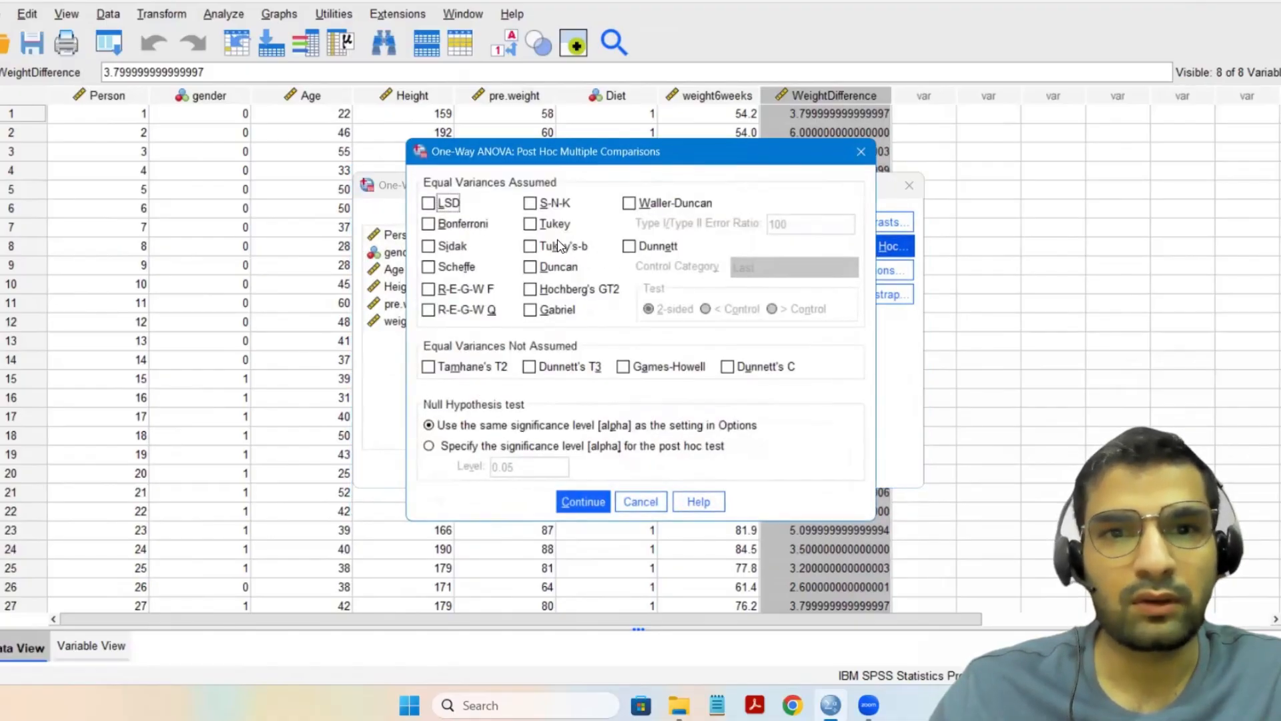
{"action": "left_click", "coordinate": [534, 224]}
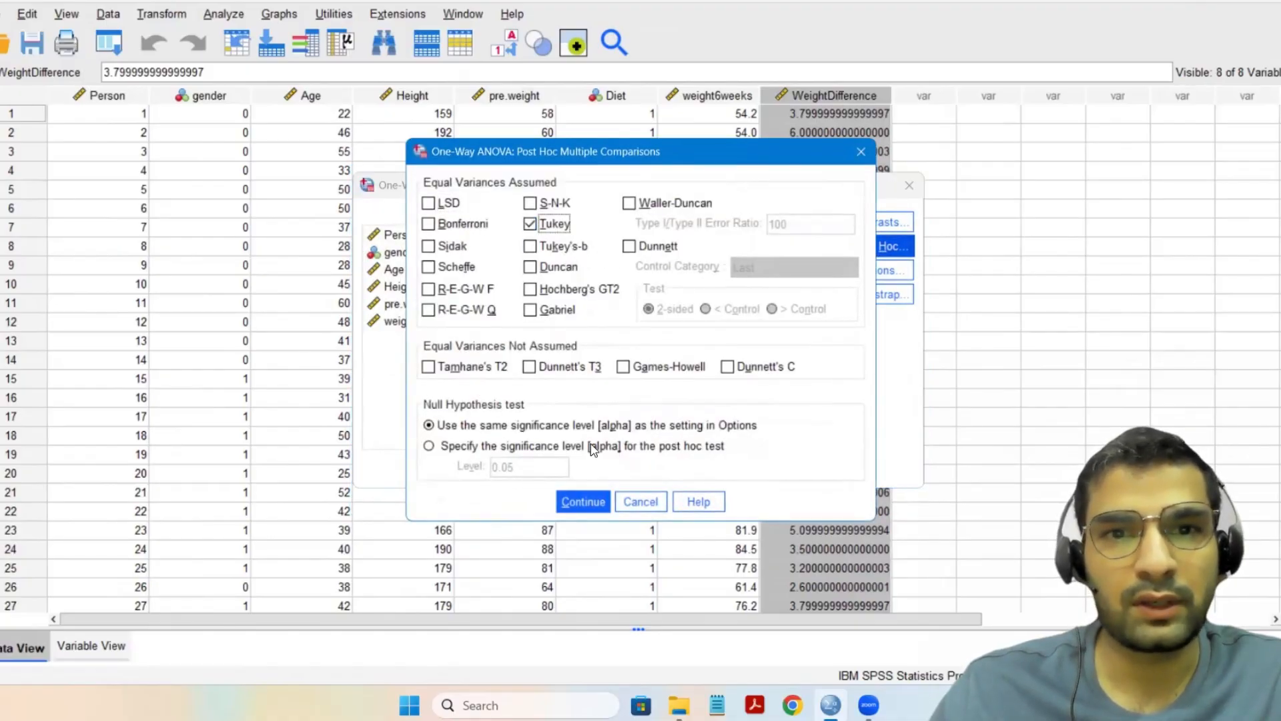
{"action": "left_click", "coordinate": [597, 502]}
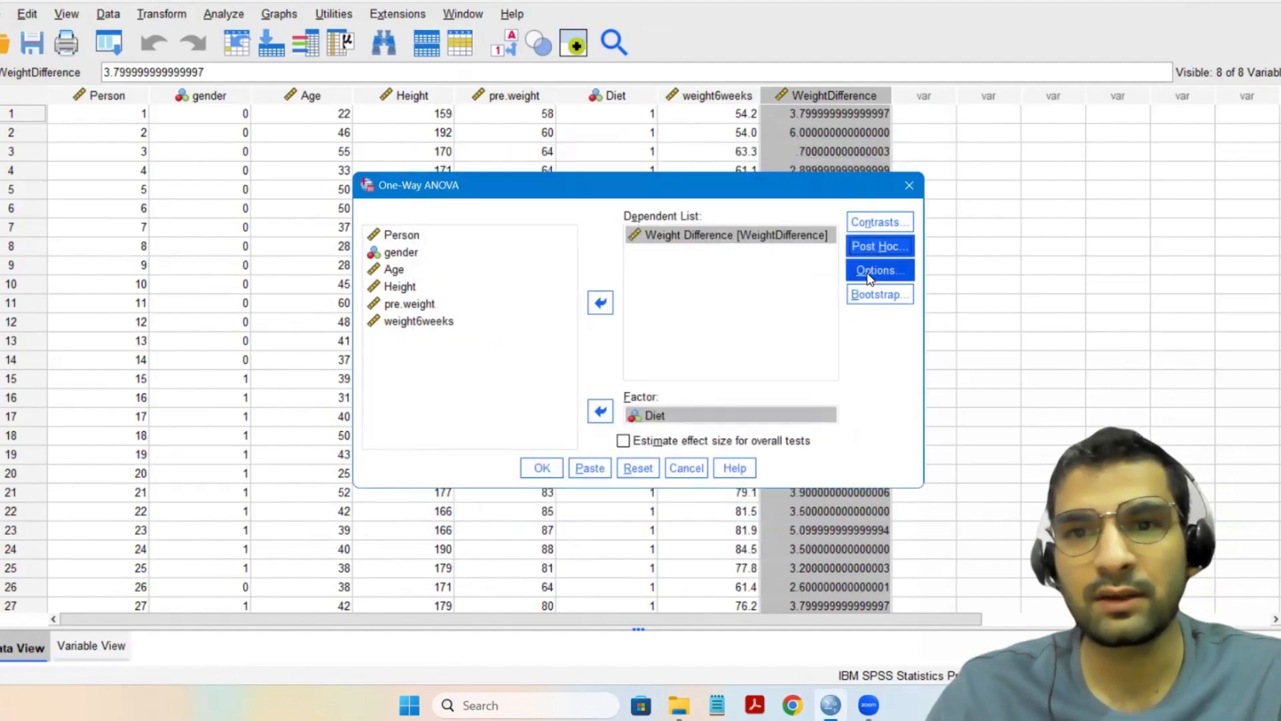
Step: Enable descriptive statistics, the homogeneity of variance, Brown-Forsythe and Welch tests, and the means plot in the ANOVA options
{"action": "left_click", "coordinate": [874, 270]}
{"action": "left_click", "coordinate": [576, 219]}
{"action": "left_click", "coordinate": [587, 261]}
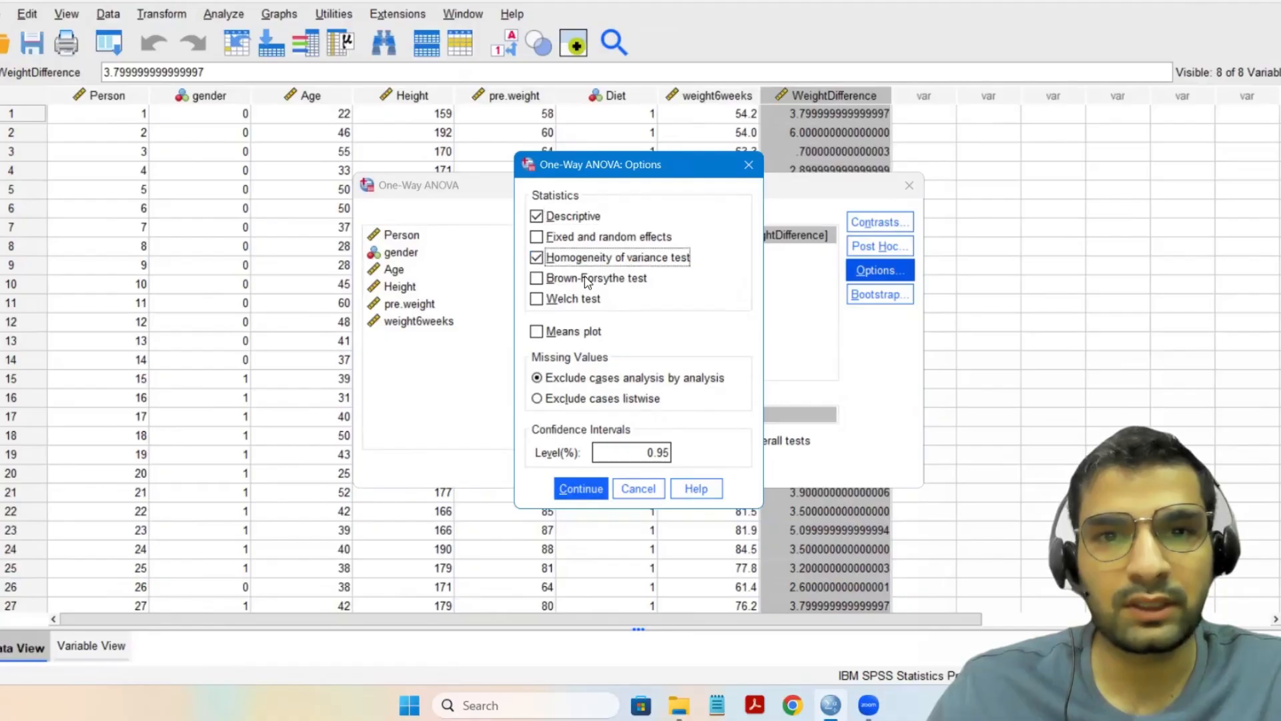
{"action": "left_click", "coordinate": [567, 280]}
{"action": "left_click", "coordinate": [566, 301]}
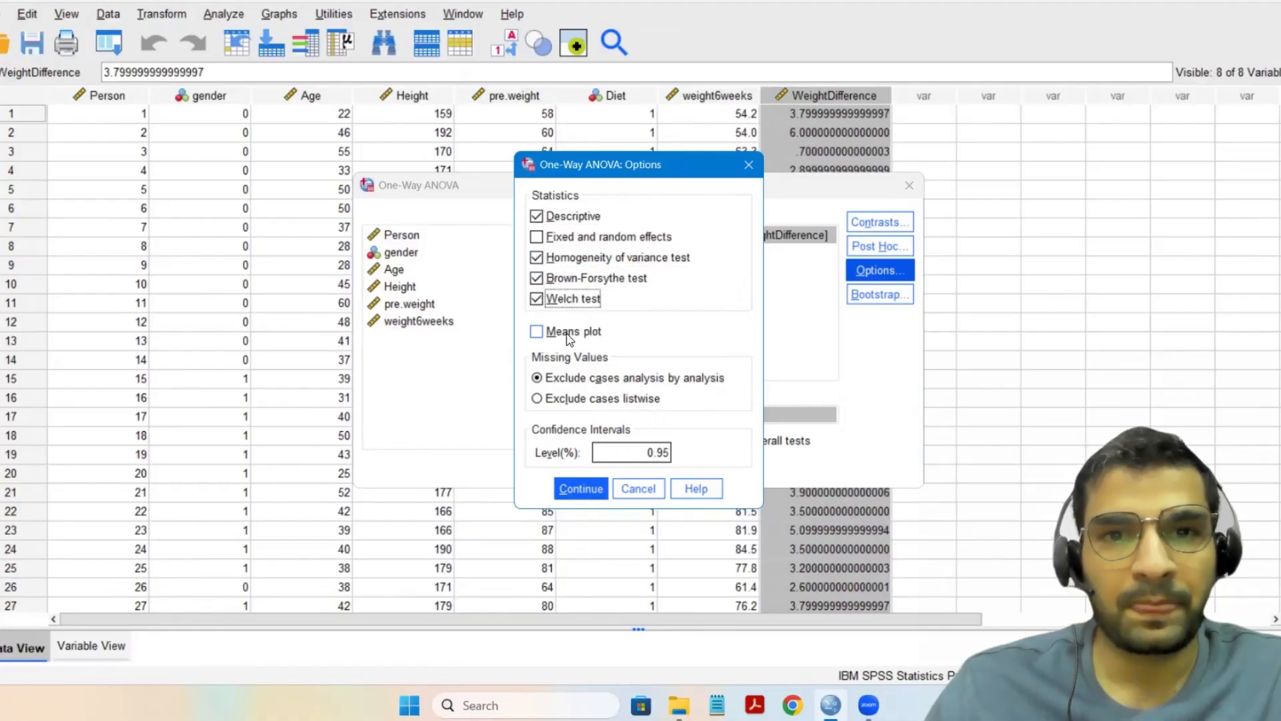
{"action": "left_click", "coordinate": [582, 332]}
{"action": "left_click", "coordinate": [582, 489]}
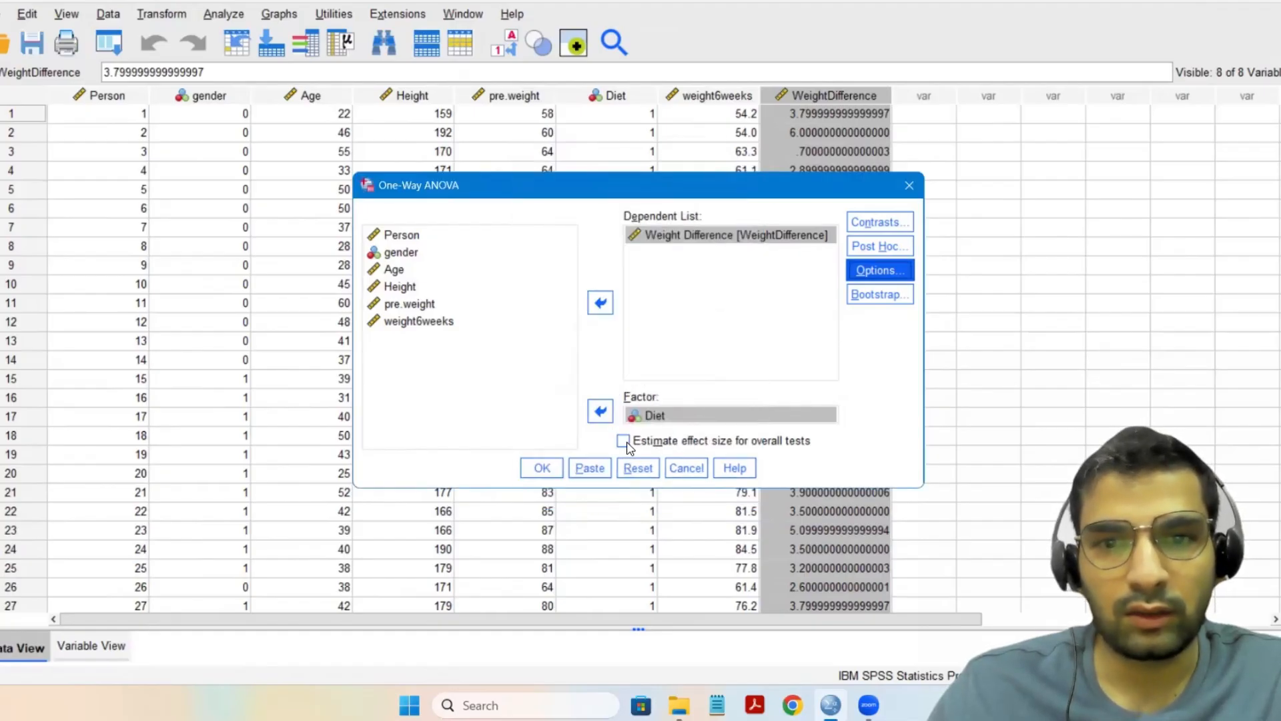
Step: Turn on effect size estimation for overall tests and run the One-Way ANOVA
{"action": "left_click", "coordinate": [627, 442]}
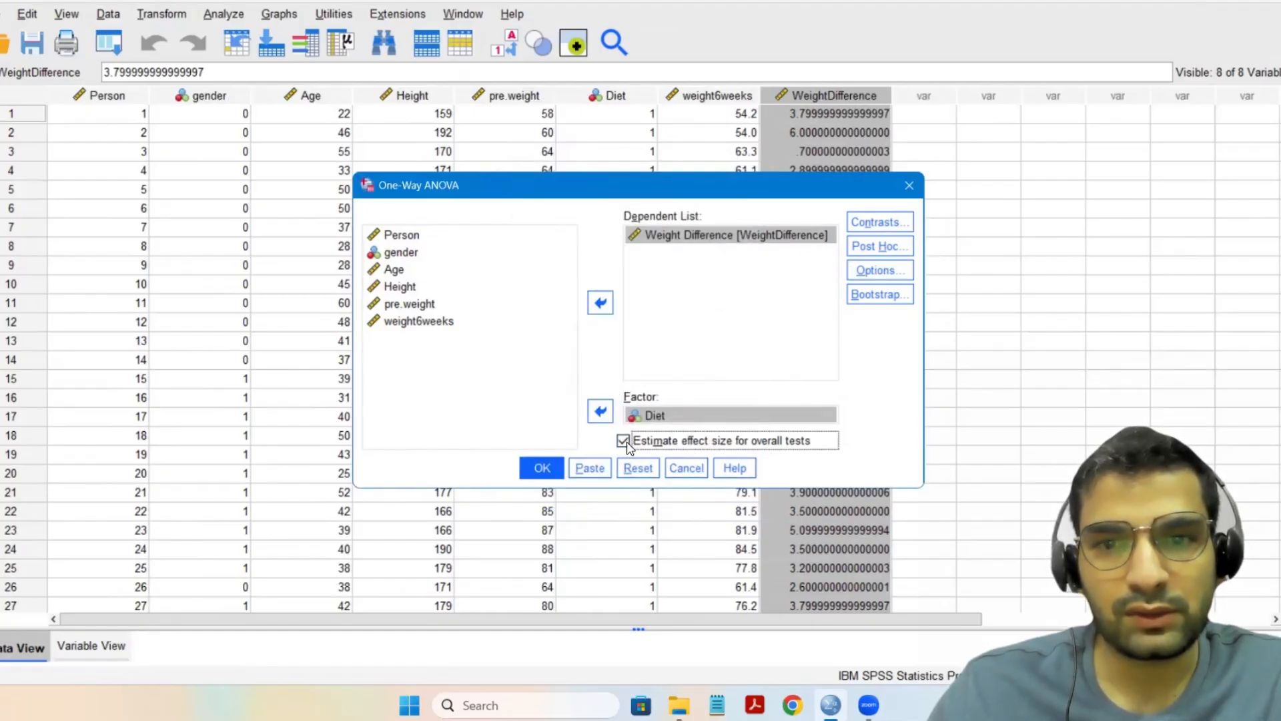
{"action": "left_click", "coordinate": [544, 473]}
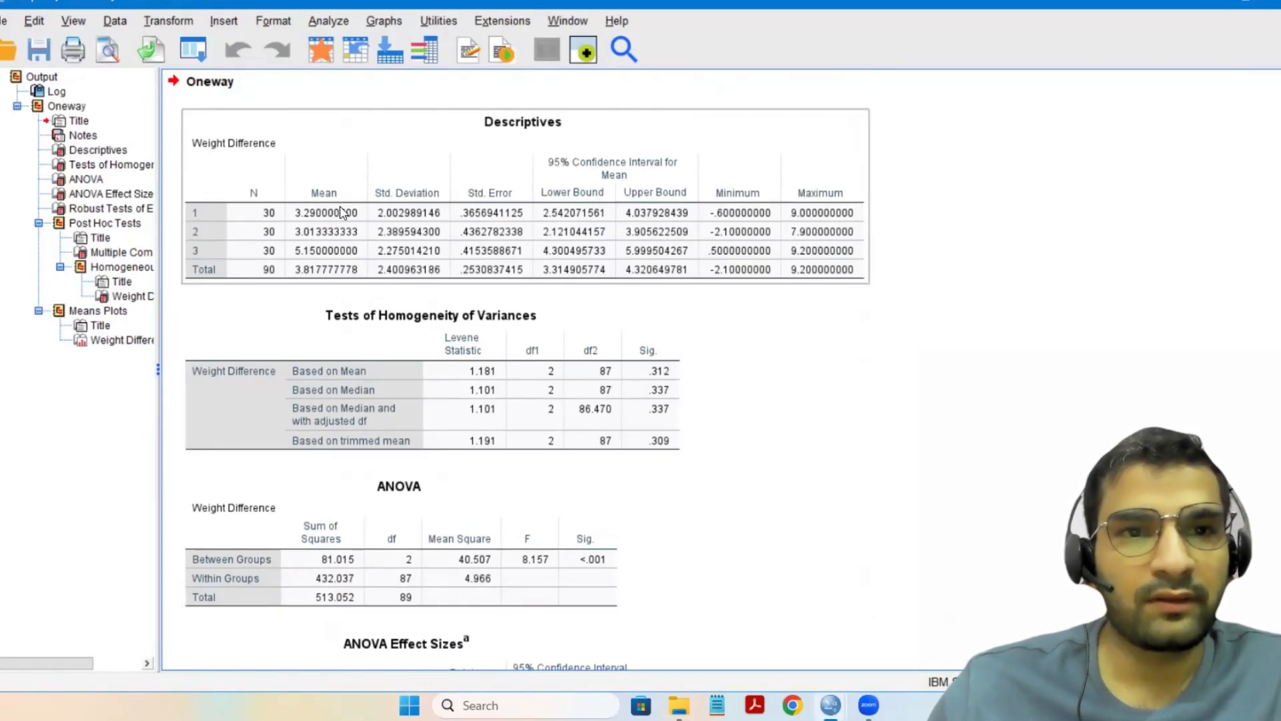
Step: Examine the Descriptives table and the significance values in the Tests of Homogeneity of Variances output
{"action": "left_click", "coordinate": [349, 138]}
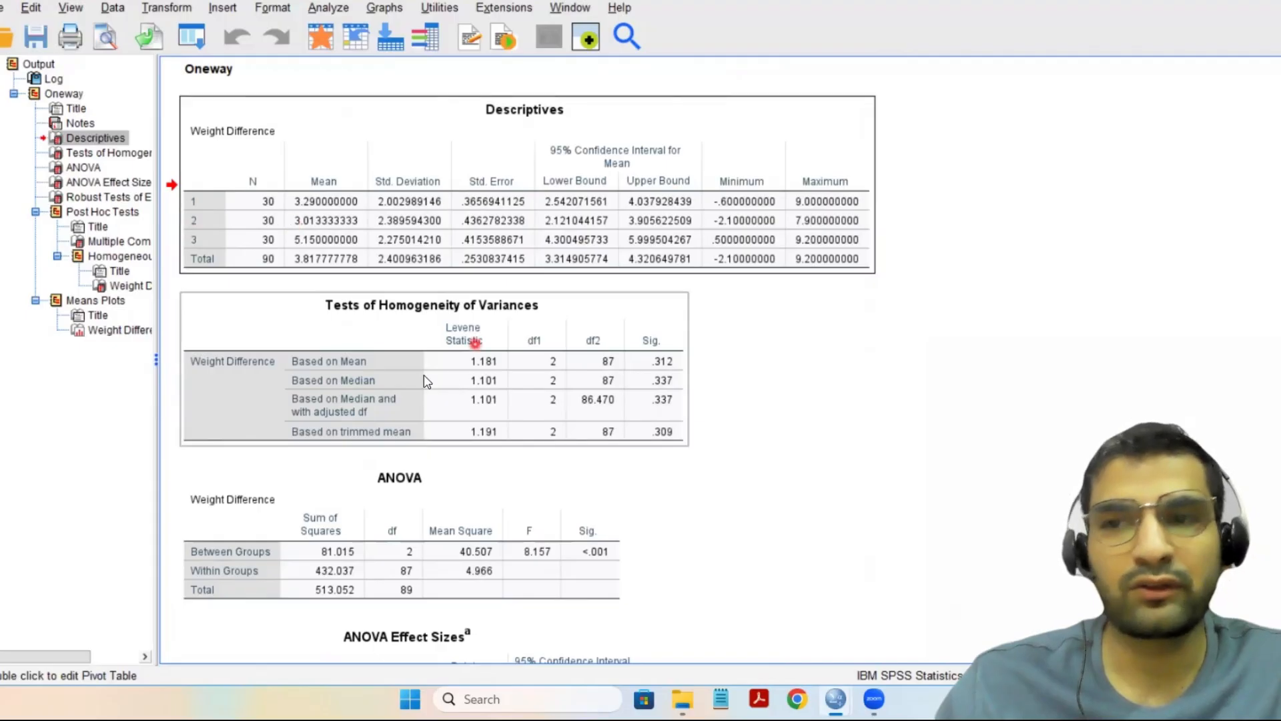
{"action": "scroll", "coordinate": [411, 367], "scroll_direction": "down", "scroll_amount": 5}
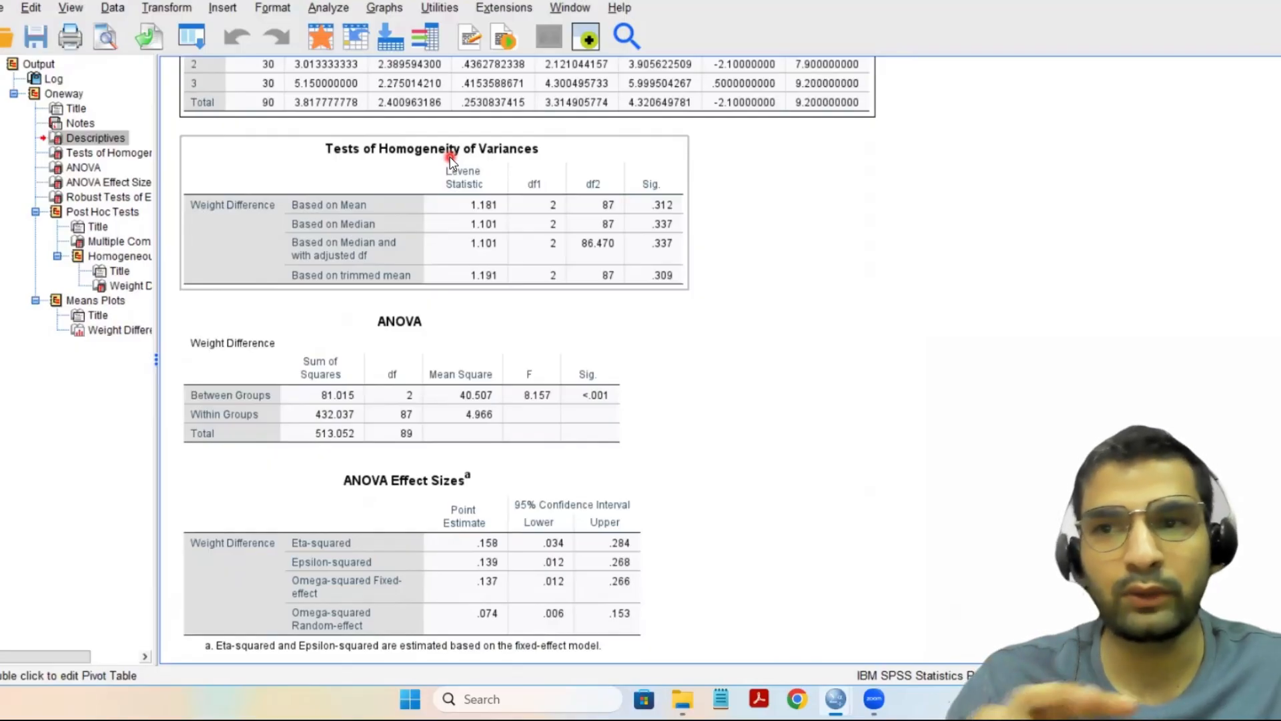
{"action": "left_click_drag", "start_coordinate": [480, 243], "coordinate": [693, 196]}
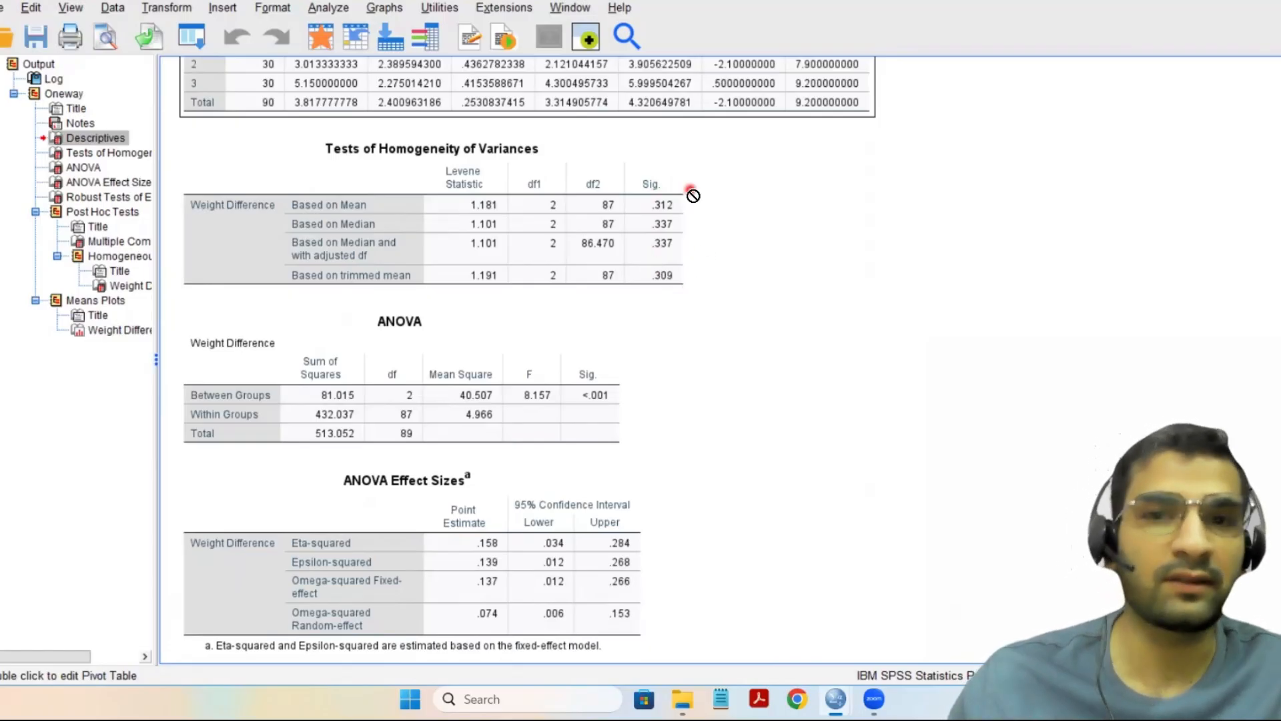
{"action": "left_click_drag", "start_coordinate": [693, 196], "coordinate": [674, 290]}
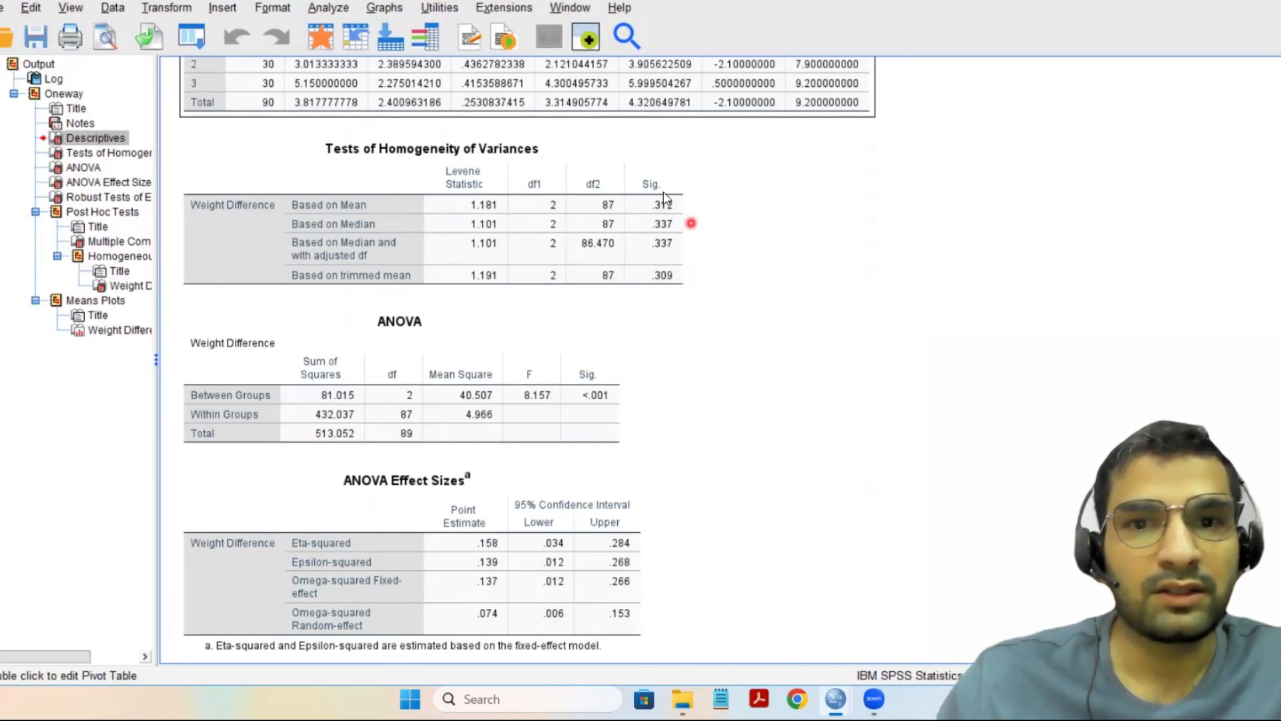
{"action": "left_click", "coordinate": [537, 300]}
{"action": "left_click", "coordinate": [571, 279]}
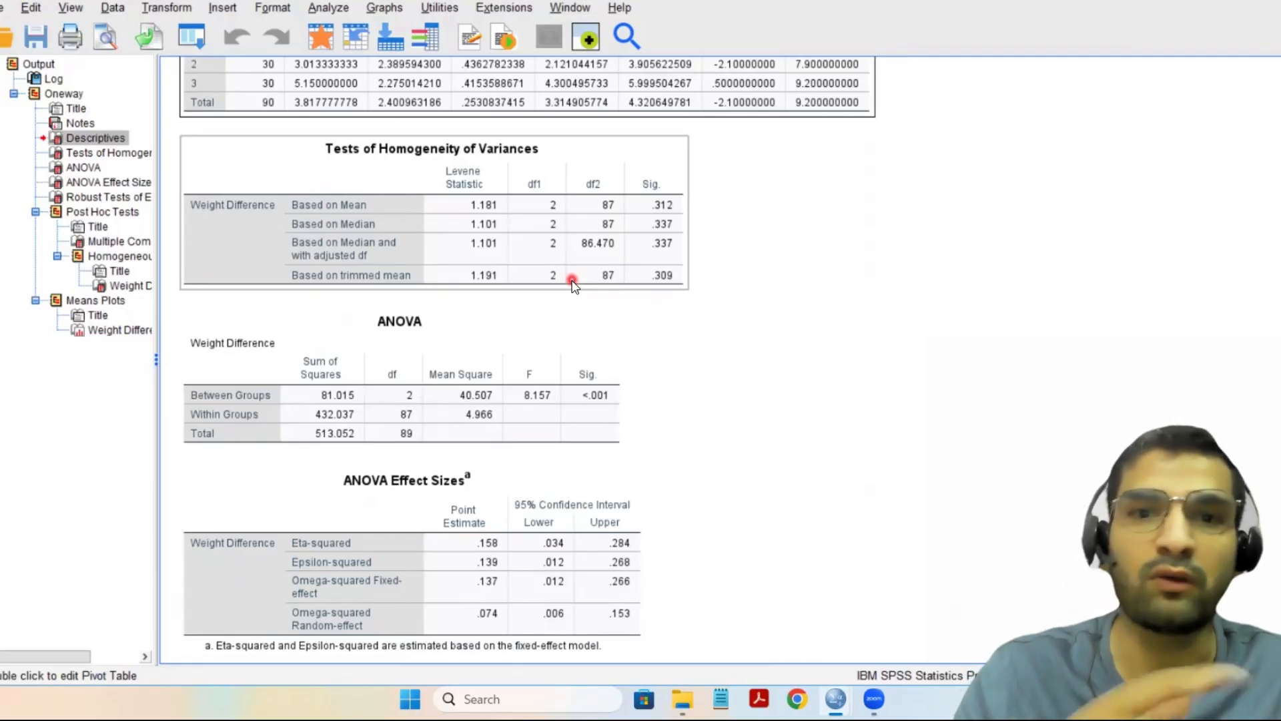
Step: Examine the ANOVA table's significance value and mark the eta-squared point estimate in the effect sizes table
{"action": "scroll", "coordinate": [560, 282], "scroll_direction": "down", "scroll_amount": 1}
{"action": "scroll", "coordinate": [547, 284], "scroll_direction": "down", "scroll_amount": 2}
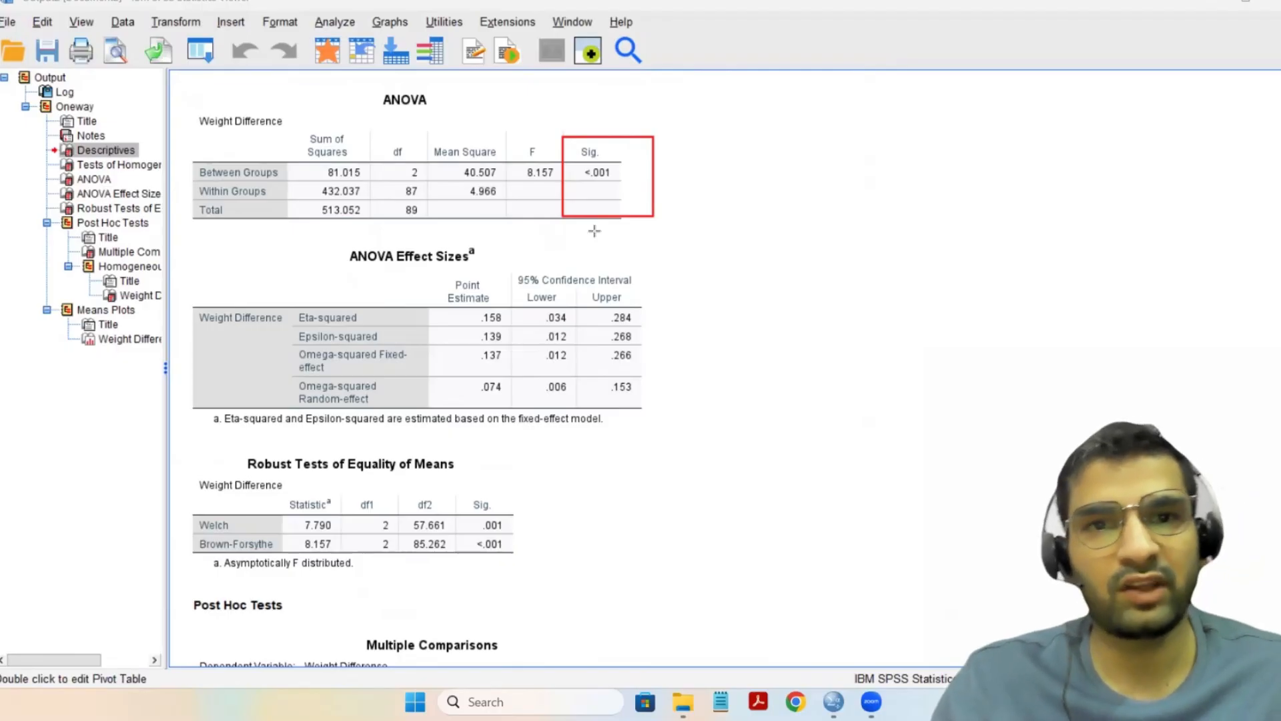
{"action": "scroll", "coordinate": [598, 237], "scroll_direction": "down", "scroll_amount": 2}
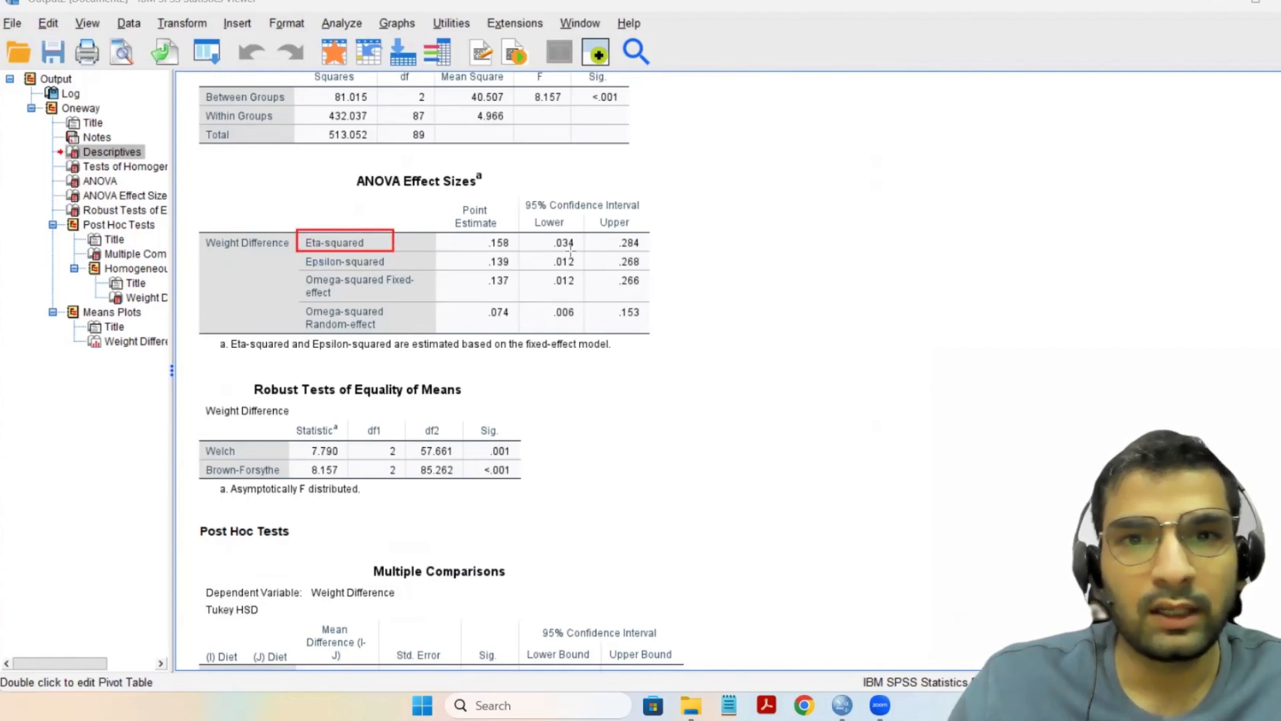
{"action": "left_click_drag", "start_coordinate": [457, 228], "coordinate": [523, 253]}
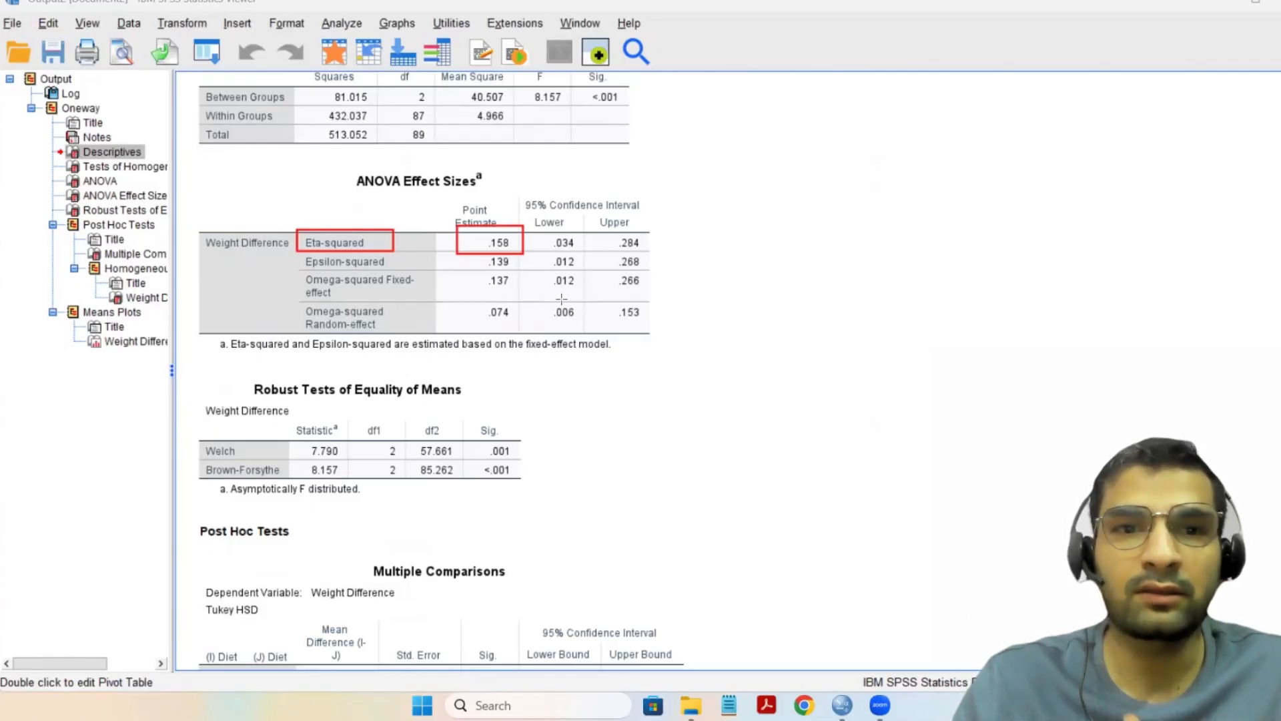
Step: Examine the Welch and Brown-Forsythe results and mark the significance values of the Tukey multiple comparisons between diets
{"action": "scroll", "coordinate": [562, 298], "scroll_direction": "down", "scroll_amount": 5}
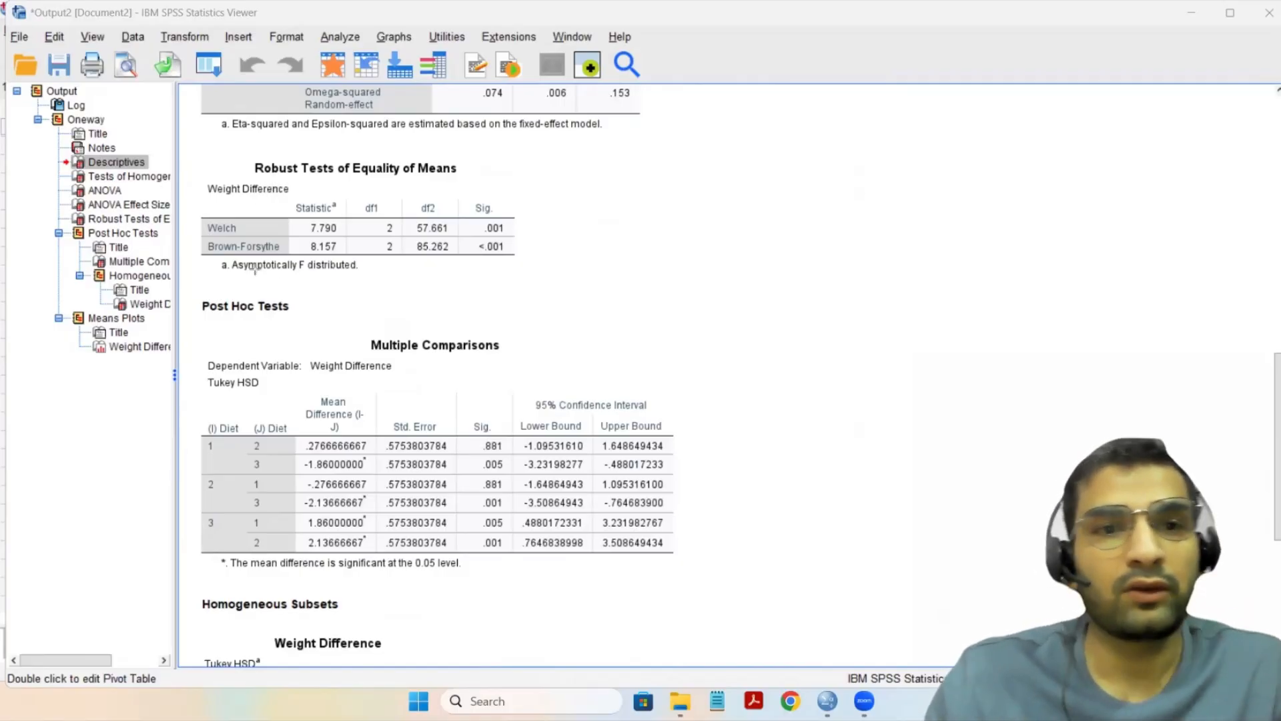
{"action": "mouse_move", "coordinate": [466, 201]}
{"action": "left_mouse_down"}
{"action": "mouse_move", "coordinate": [512, 280]}
{"action": "mouse_move", "coordinate": [556, 275]}
{"action": "left_mouse_up"}
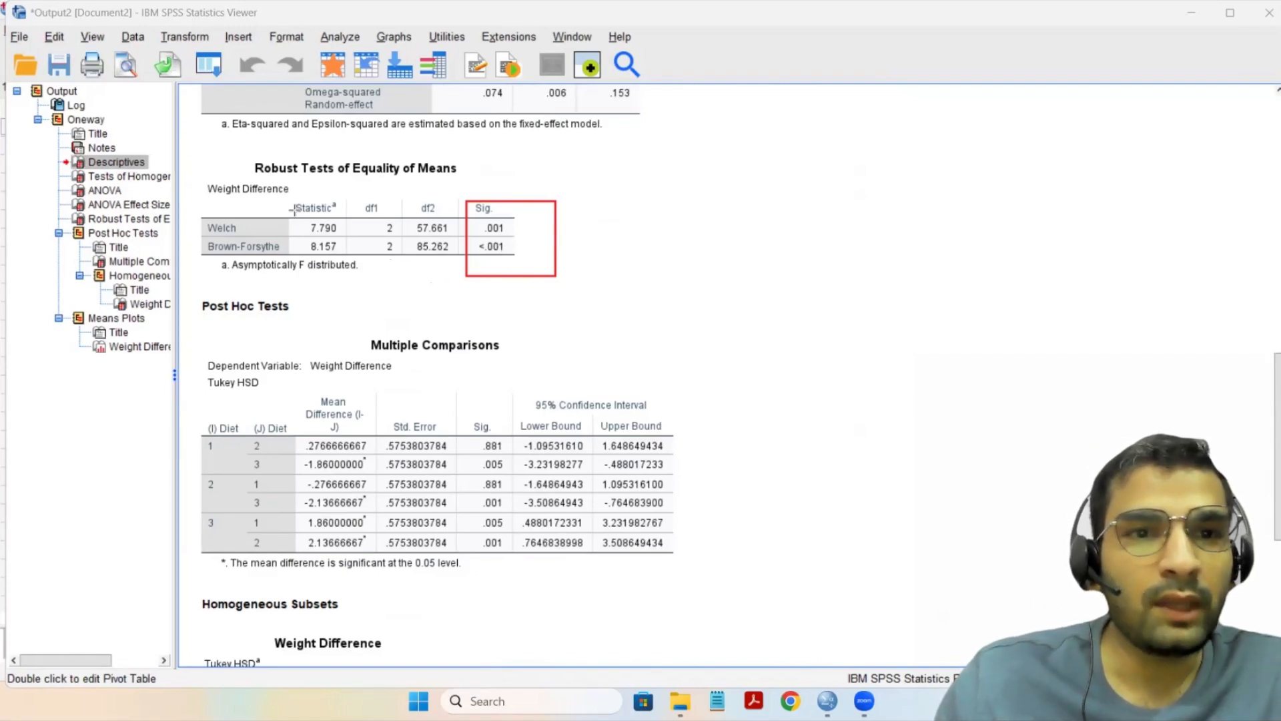
{"action": "left_click_drag", "start_coordinate": [287, 199], "coordinate": [358, 261]}
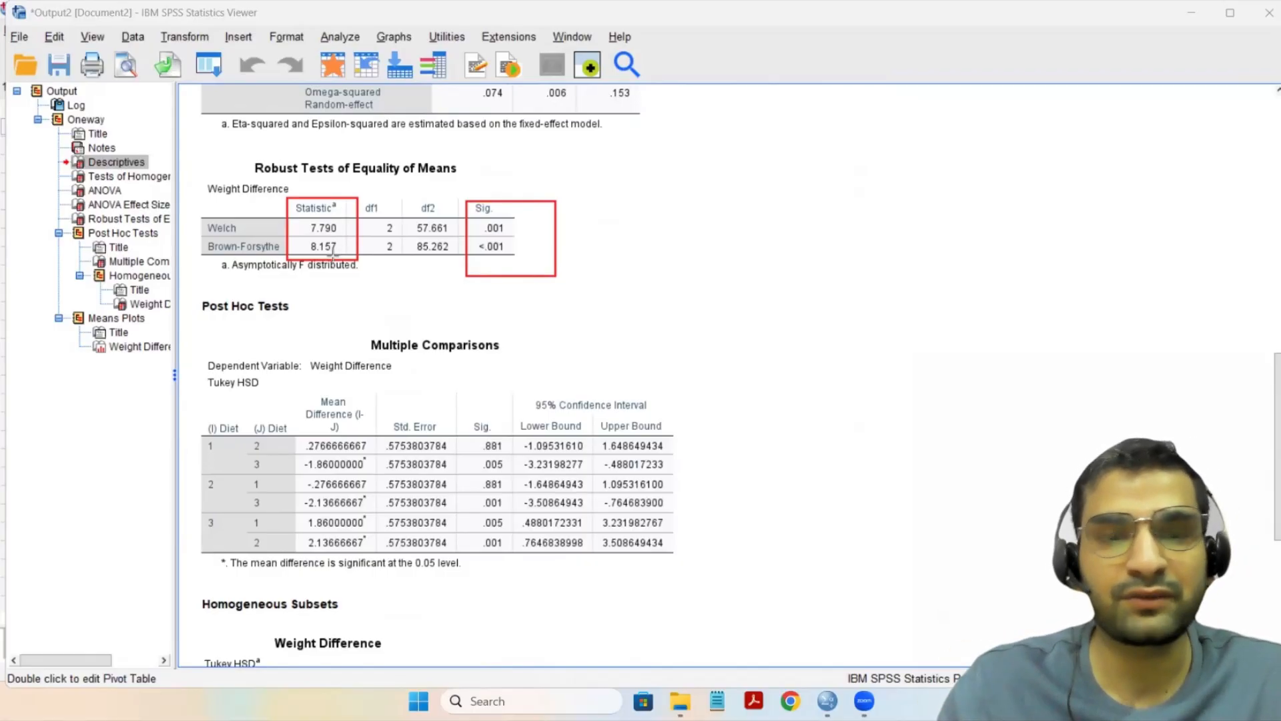
{"action": "left_click_drag", "start_coordinate": [347, 327], "coordinate": [537, 372]}
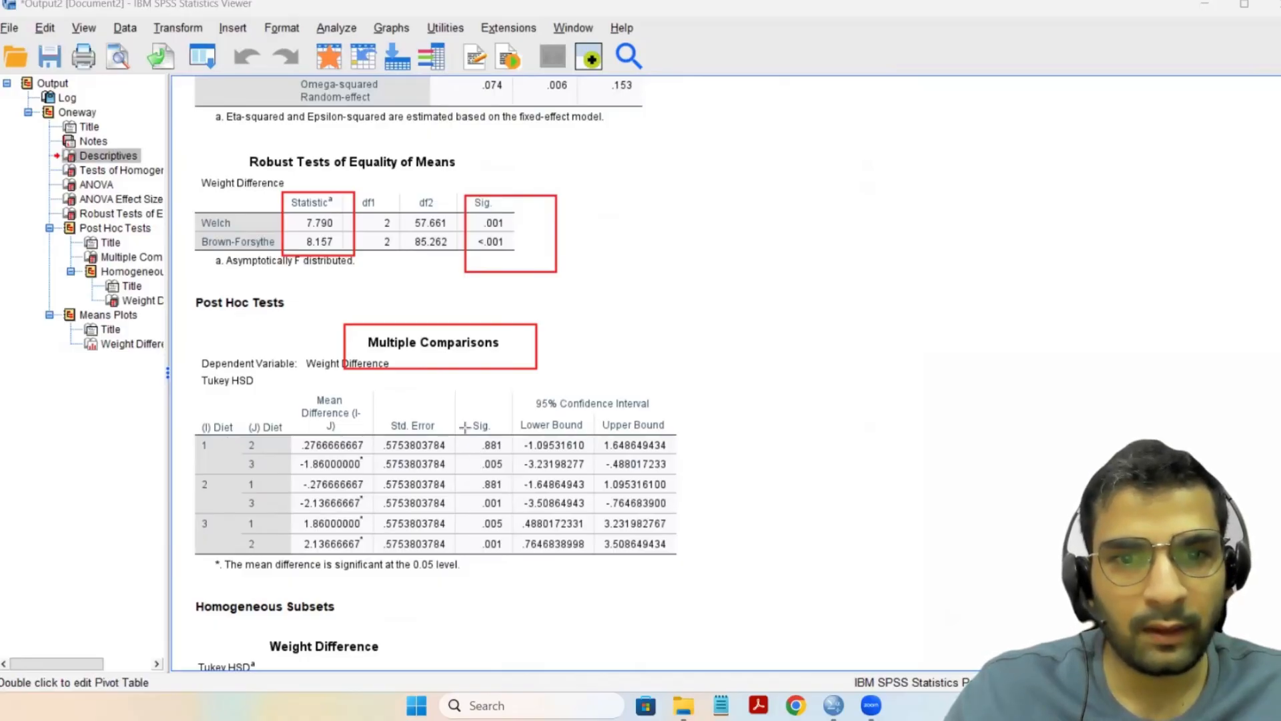
{"action": "left_click_drag", "start_coordinate": [472, 456], "coordinate": [515, 476]}
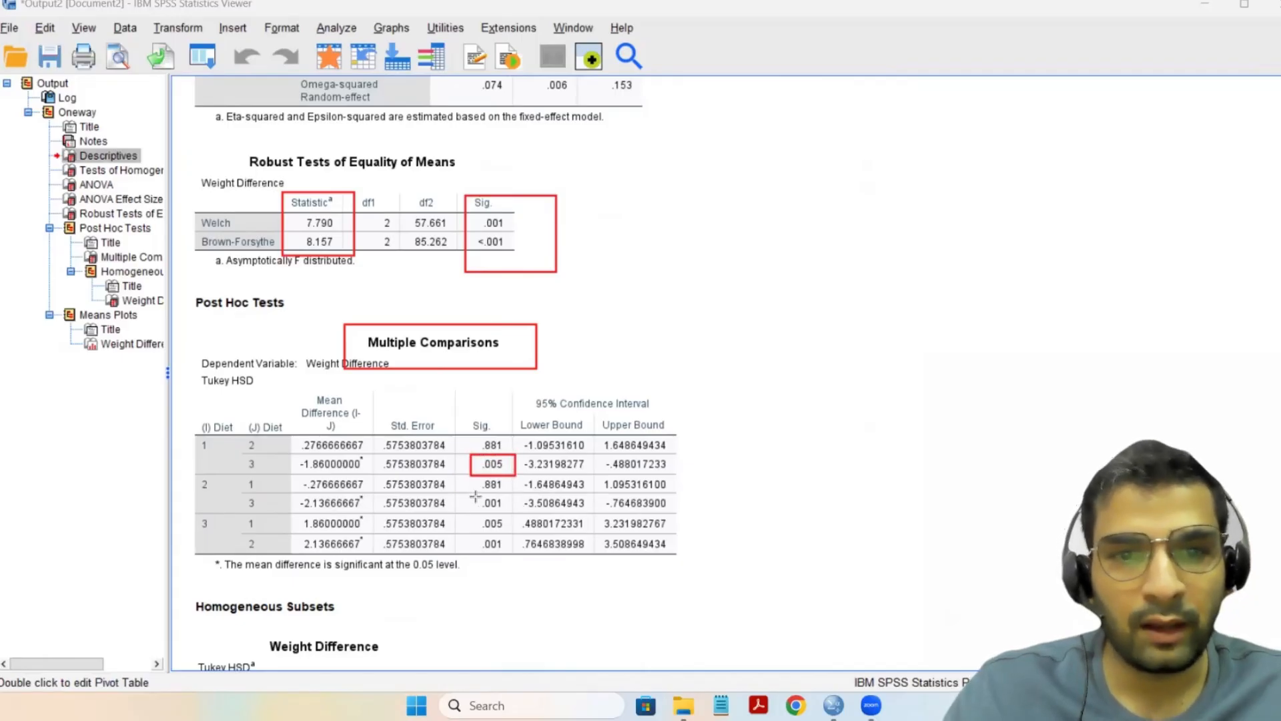
{"action": "left_click_drag", "start_coordinate": [471, 494], "coordinate": [512, 518]}
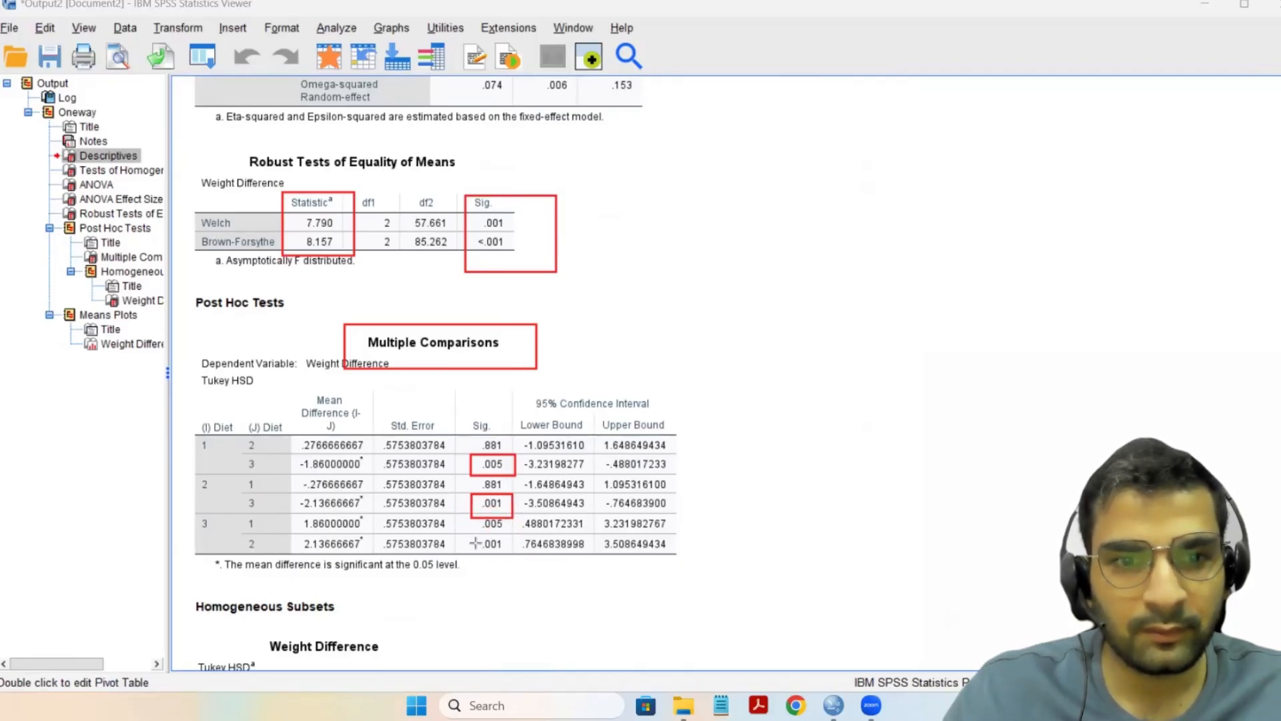
{"action": "left_click_drag", "start_coordinate": [476, 538], "coordinate": [500, 558]}
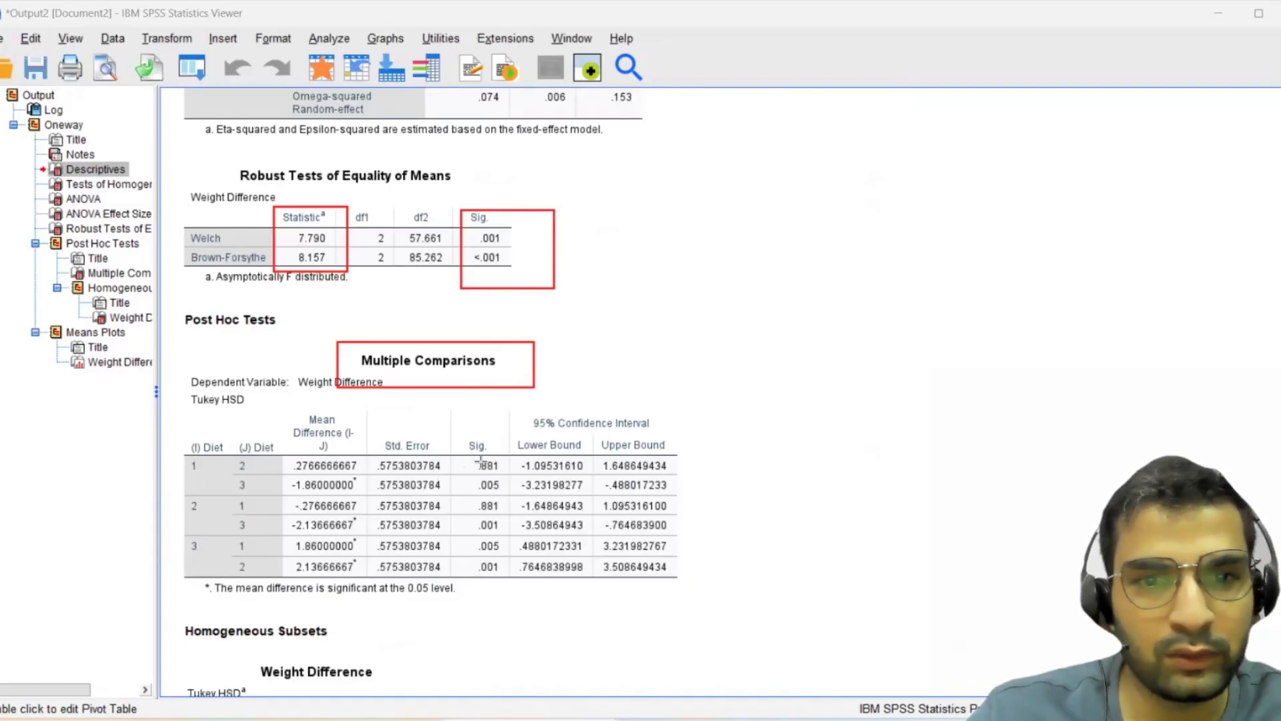
Step: Examine the Tukey significance values for diet 3 against diets 1 and 2, and mark both subsets in the Homogeneous Subsets table
{"action": "mouse_move", "coordinate": [471, 476]}
{"action": "left_mouse_down"}
{"action": "mouse_move", "coordinate": [518, 511]}
{"action": "mouse_move", "coordinate": [517, 497]}
{"action": "left_mouse_up"}
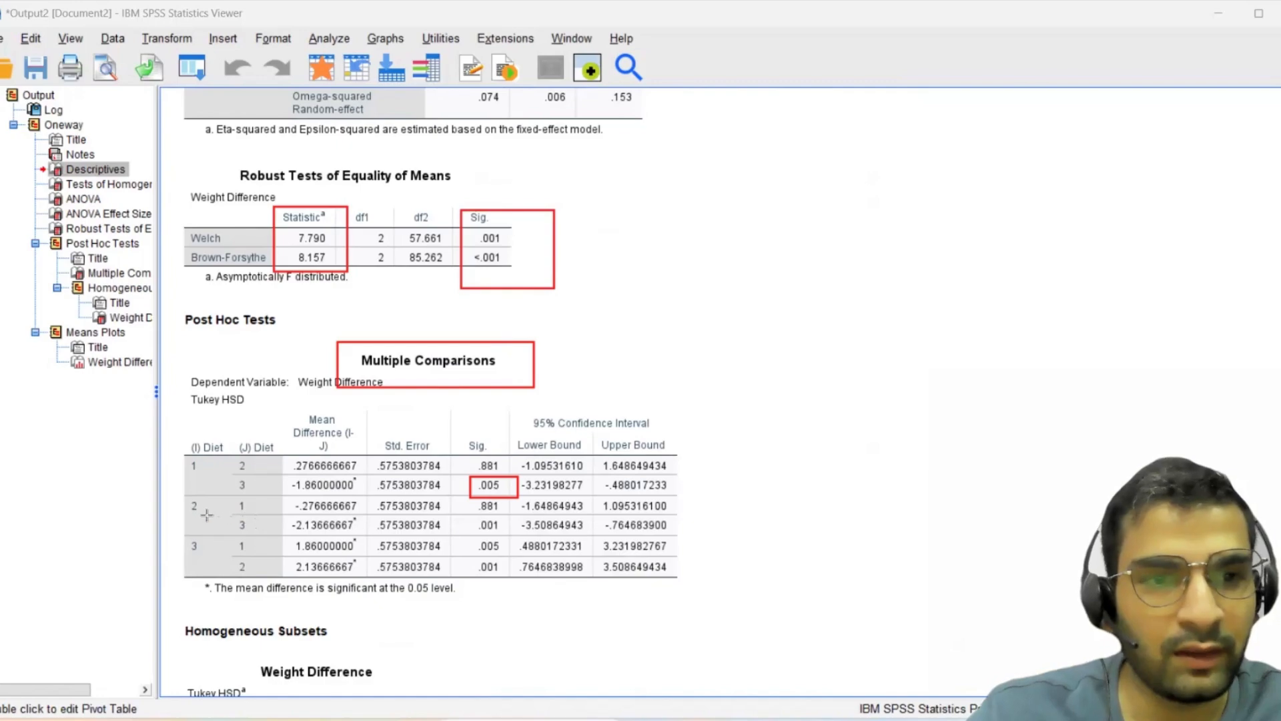
{"action": "mouse_move", "coordinate": [470, 517]}
{"action": "left_mouse_down"}
{"action": "mouse_move", "coordinate": [516, 547]}
{"action": "mouse_move", "coordinate": [513, 536]}
{"action": "mouse_move", "coordinate": [515, 582]}
{"action": "left_mouse_up"}
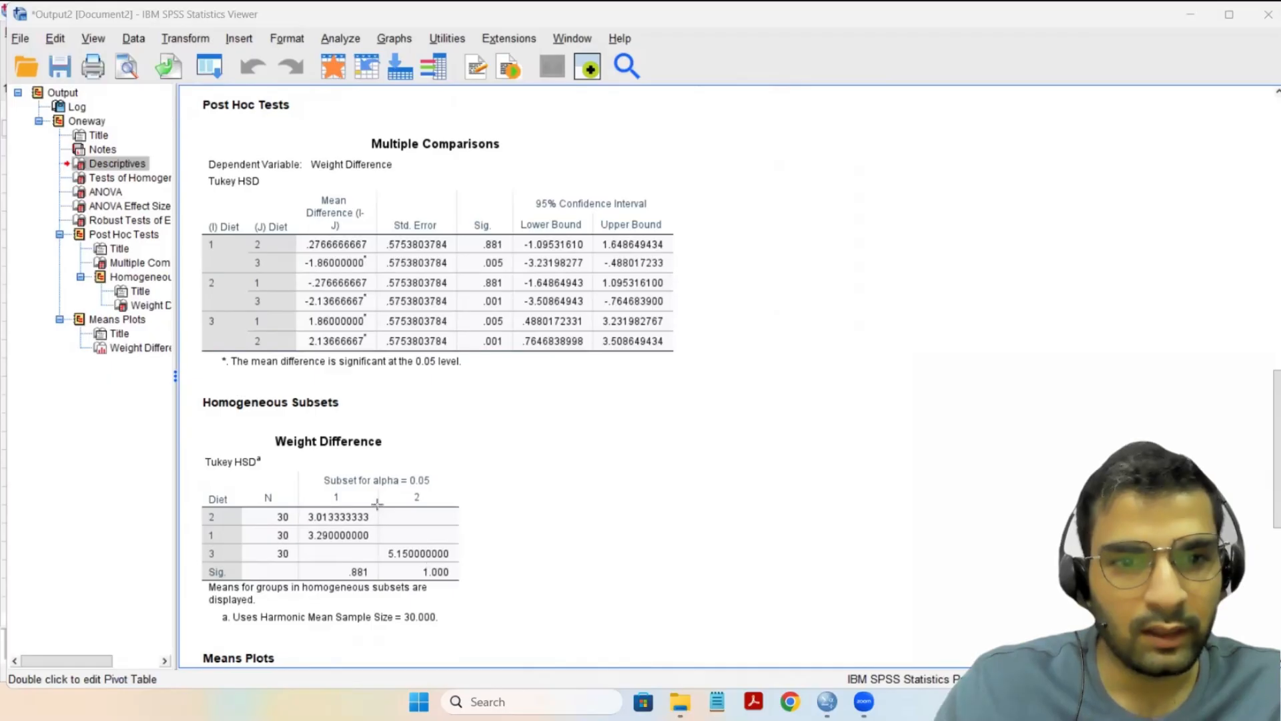
{"action": "left_click_drag", "start_coordinate": [301, 482], "coordinate": [384, 587]}
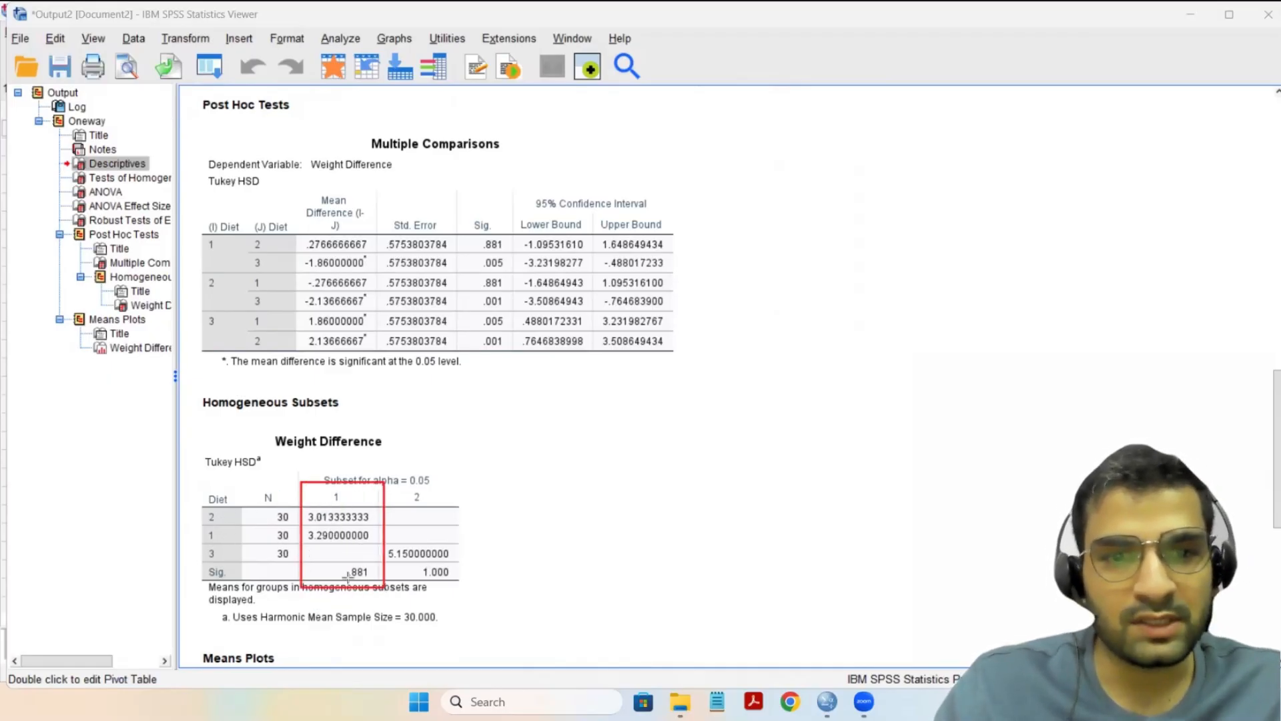
{"action": "left_click_drag", "start_coordinate": [410, 557], "coordinate": [478, 592]}
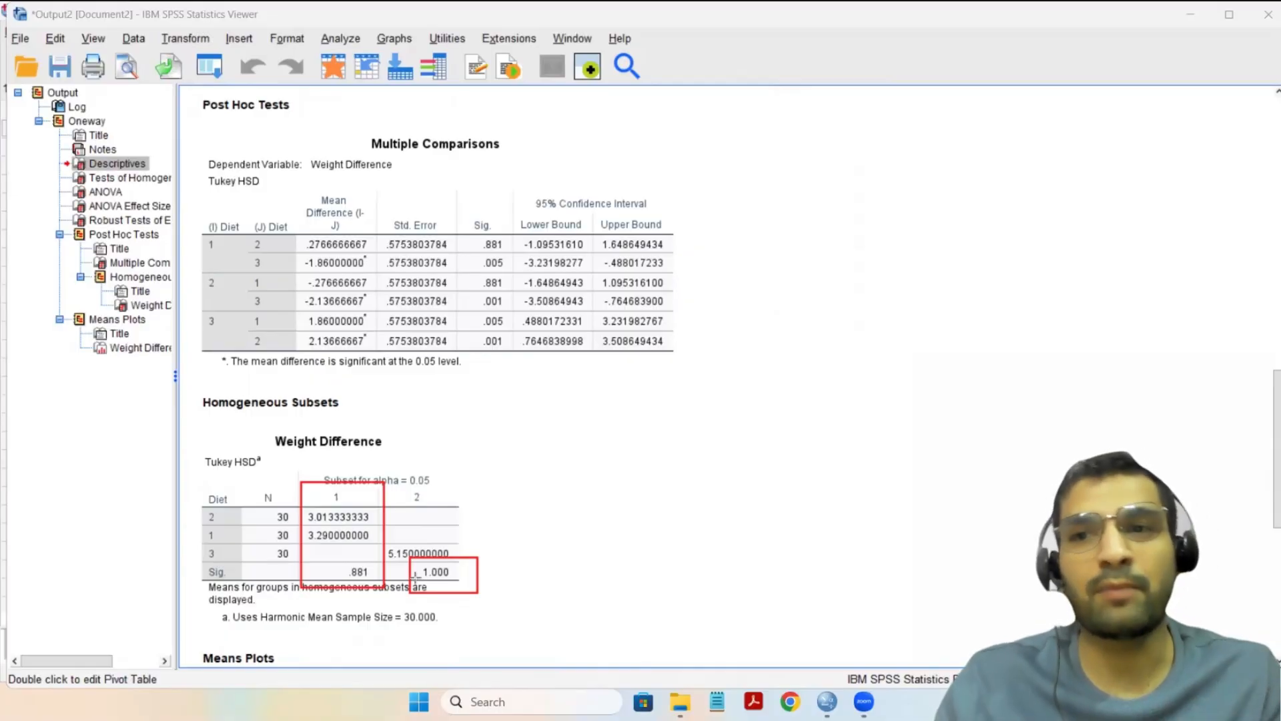
Step: Examine the means plot of weight difference and mark the mean points for diets 1, 2 and 3
{"action": "scroll", "coordinate": [393, 534], "scroll_direction": "down", "scroll_amount": 10}
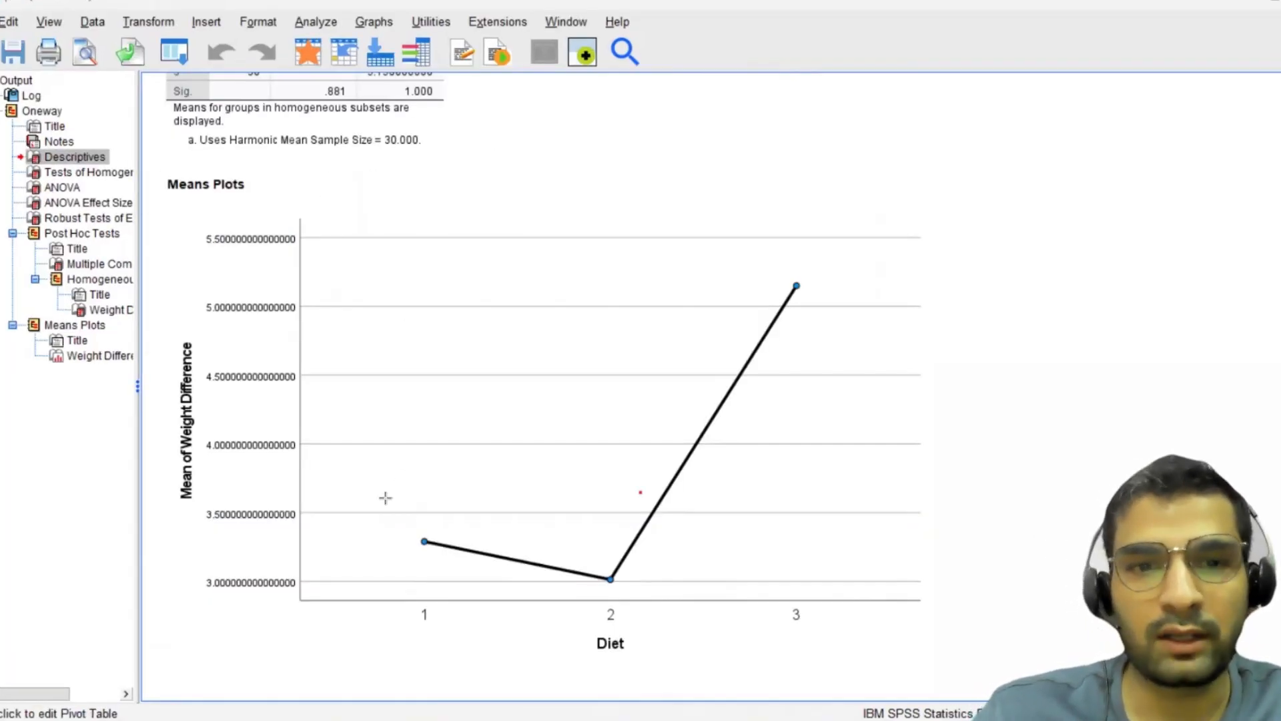
{"action": "left_click_drag", "start_coordinate": [395, 524], "coordinate": [460, 564]}
{"action": "left_click_drag", "start_coordinate": [581, 564], "coordinate": [638, 605]}
{"action": "left_click_drag", "start_coordinate": [775, 275], "coordinate": [821, 312]}
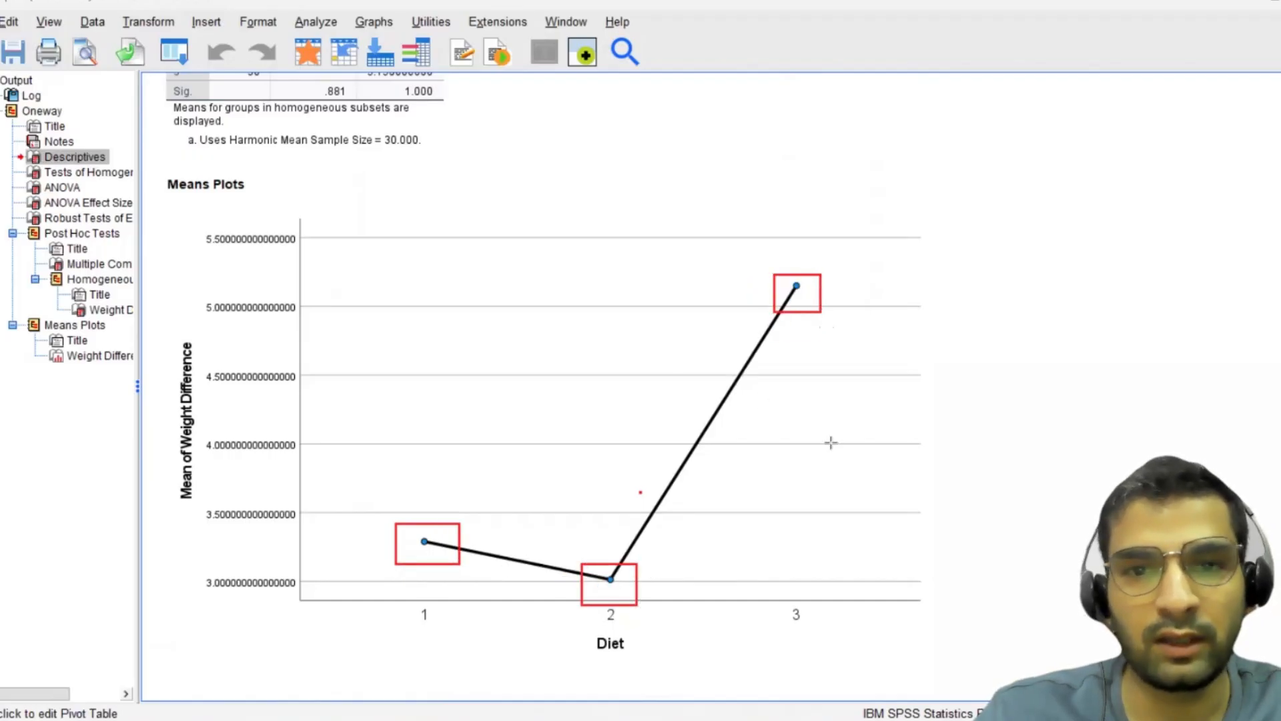